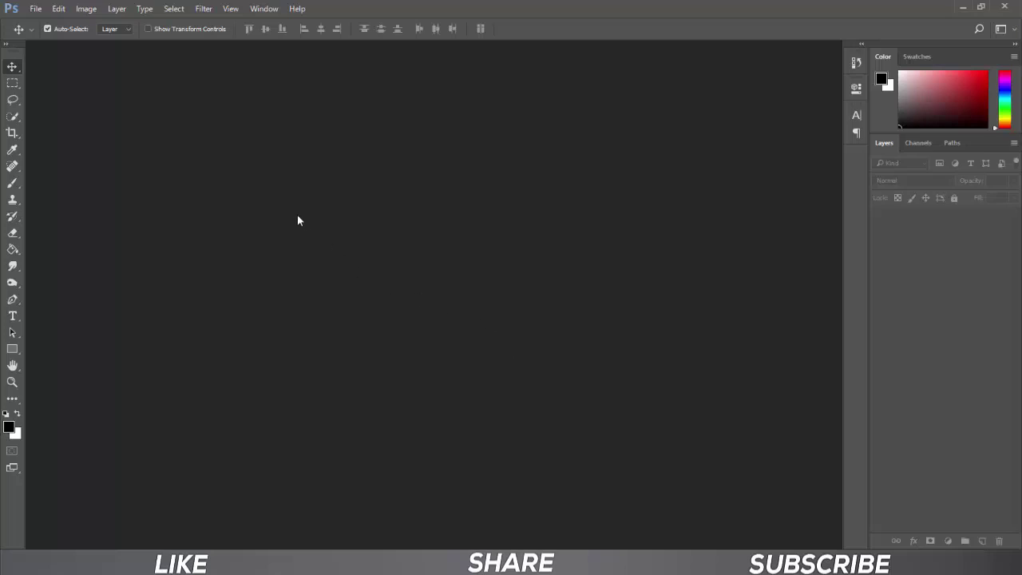
Open the portrait photo 605634.jpg from the GlitchEffectVideo folder.
{"action": "left_click", "coordinate": [36, 9]}
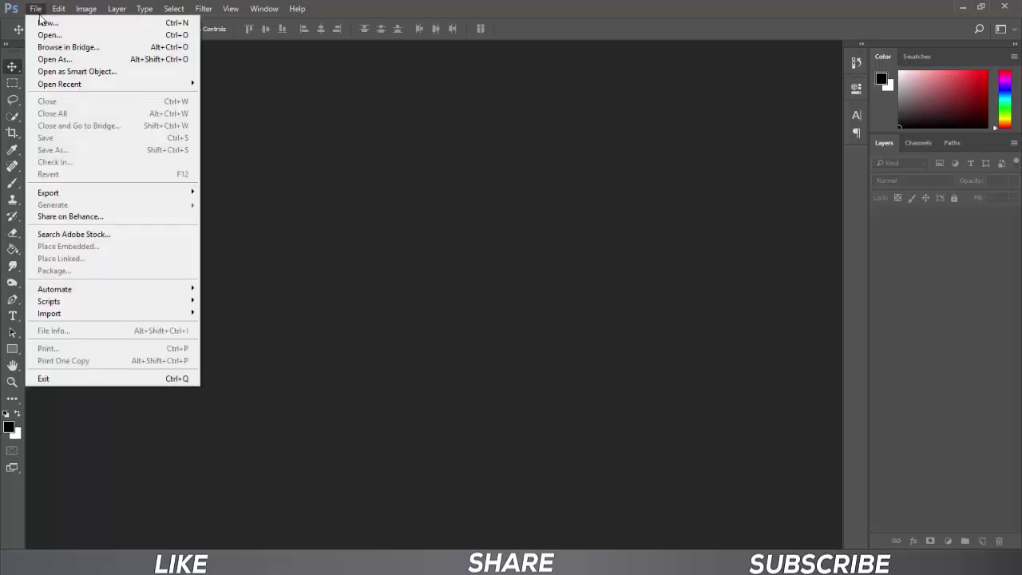
{"action": "left_click", "coordinate": [137, 40]}
{"action": "left_click", "coordinate": [153, 93]}
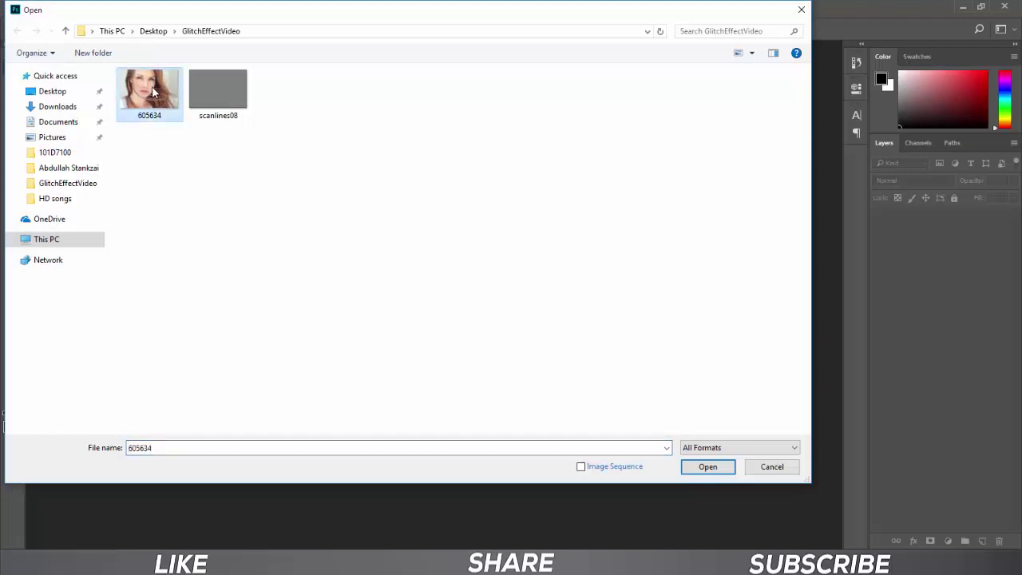
{"action": "left_click", "coordinate": [709, 466]}
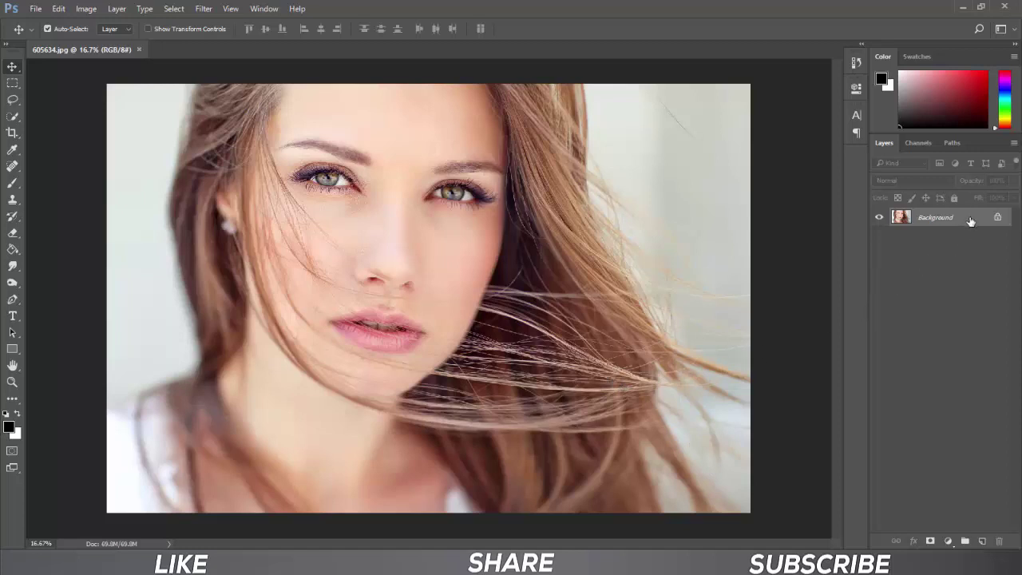
Duplicate the Background layer and convert the copy to black and white with default settings.
{"action": "left_click_drag", "start_coordinate": [970, 221], "coordinate": [984, 540]}
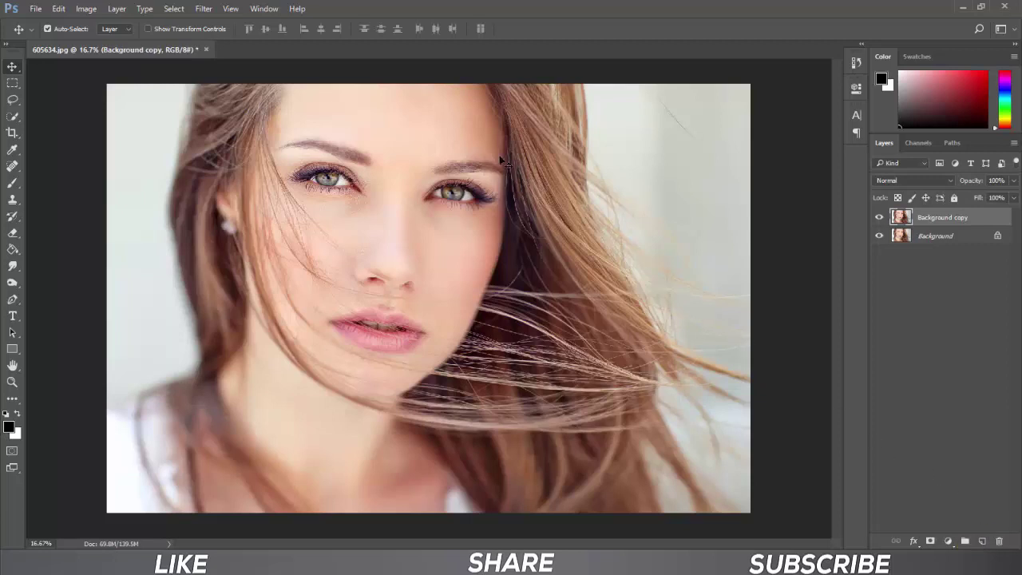
{"action": "left_click", "coordinate": [88, 9]}
{"action": "mouse_move", "coordinate": [105, 40]}
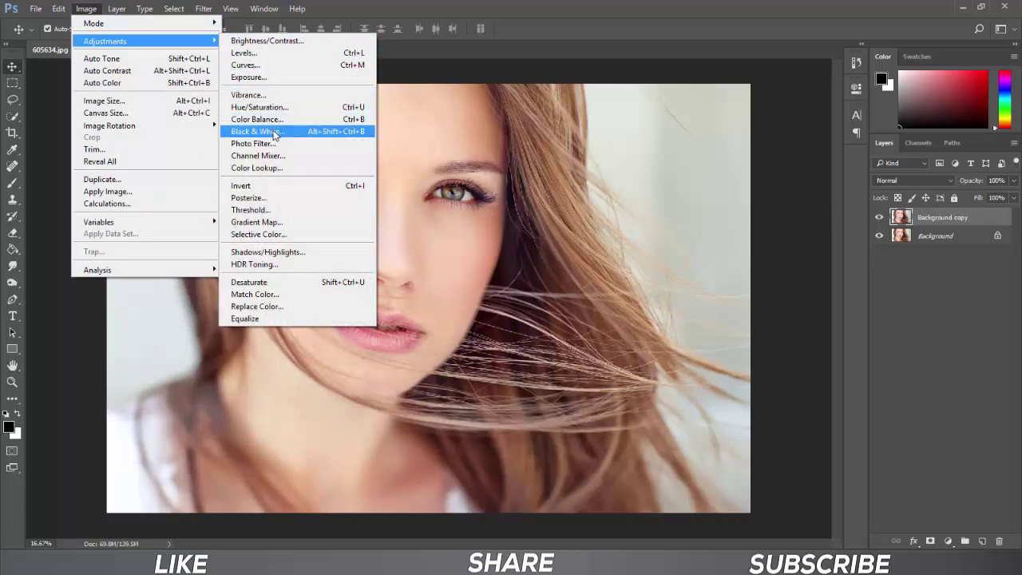
{"action": "left_click", "coordinate": [335, 134]}
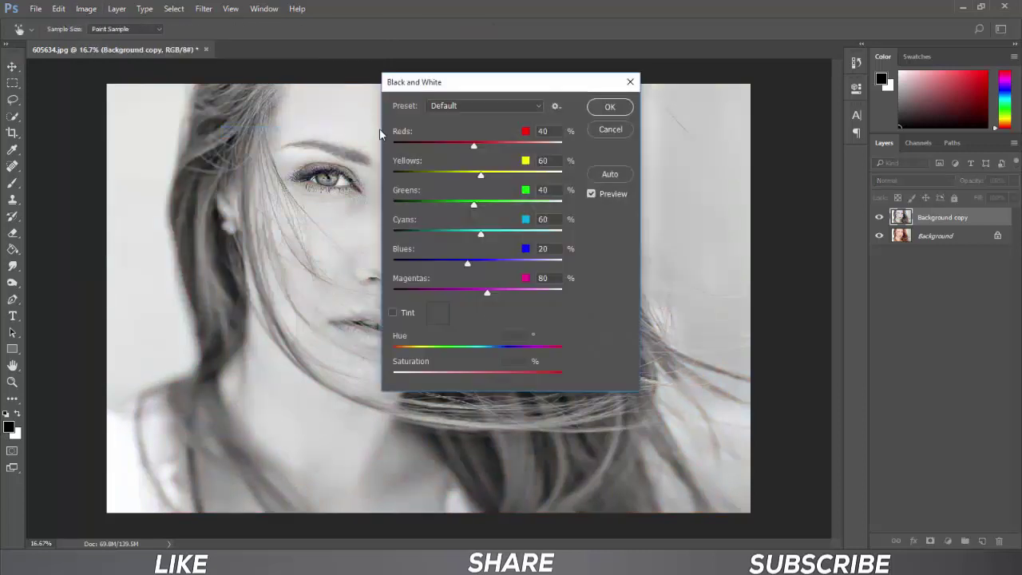
{"action": "left_click", "coordinate": [605, 111]}
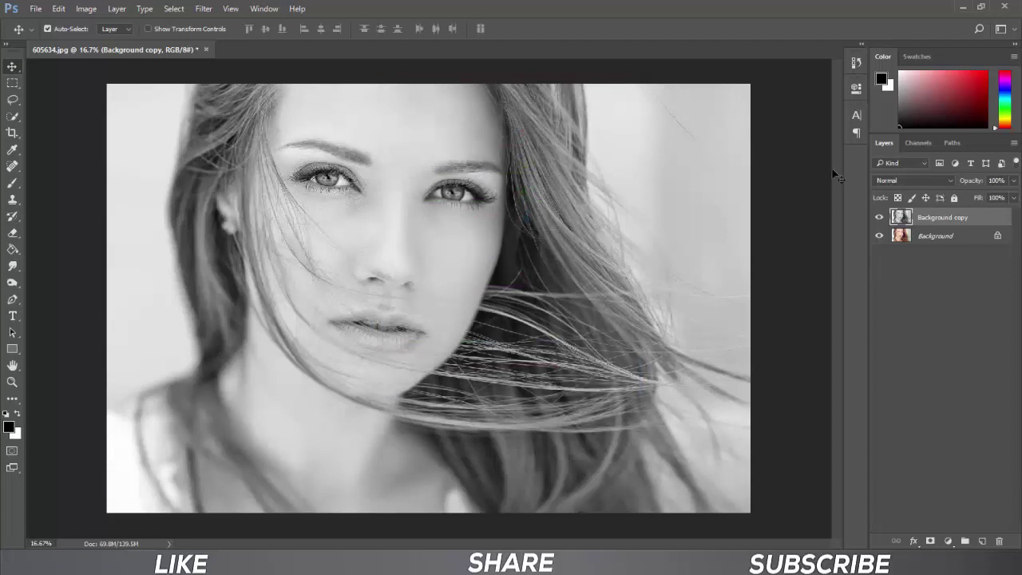
Uncheck the R channel in the Background copy layer's blending options.
{"action": "double_click", "coordinate": [988, 219]}
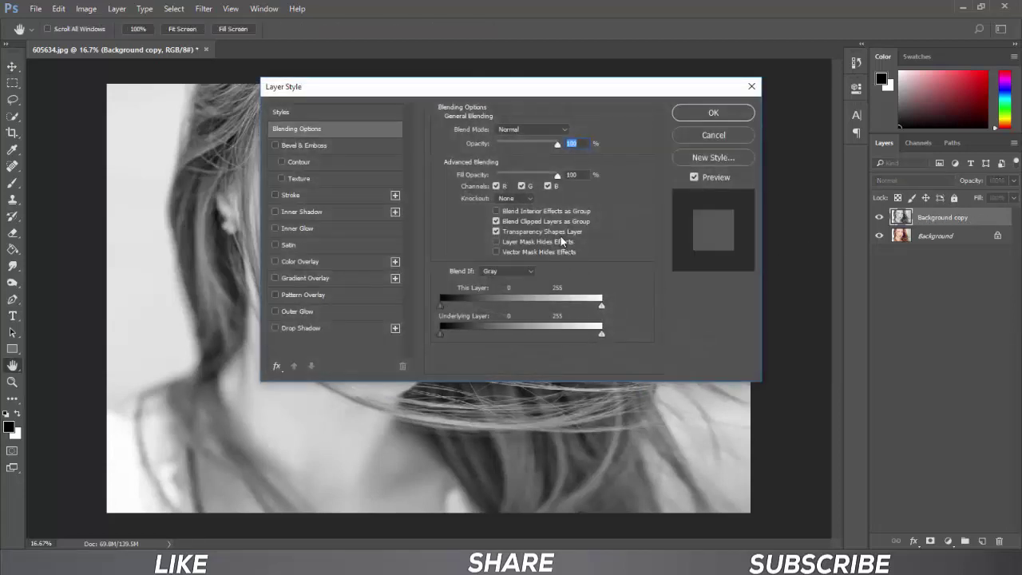
{"action": "left_click", "coordinate": [496, 186]}
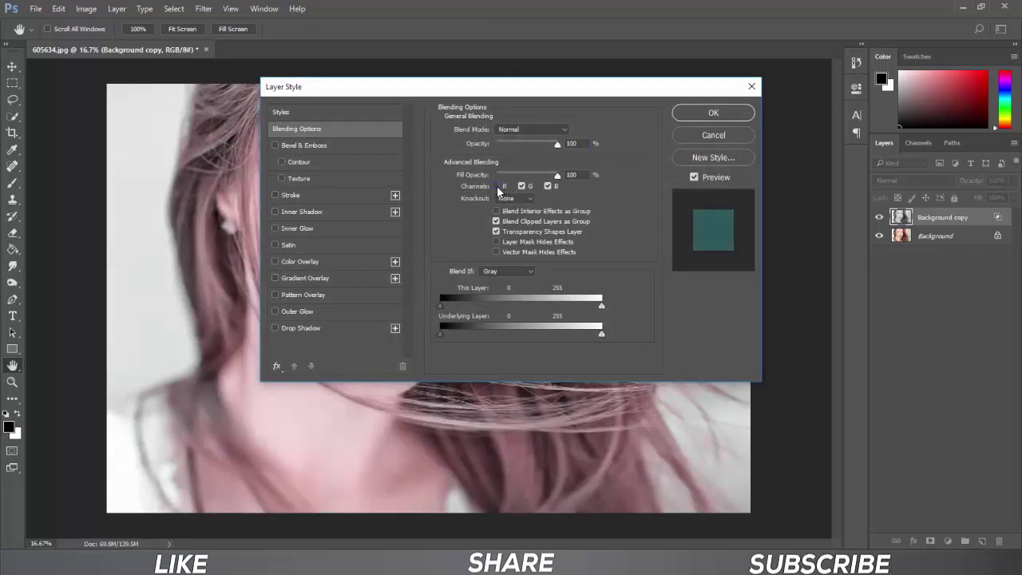
{"action": "left_click", "coordinate": [703, 116]}
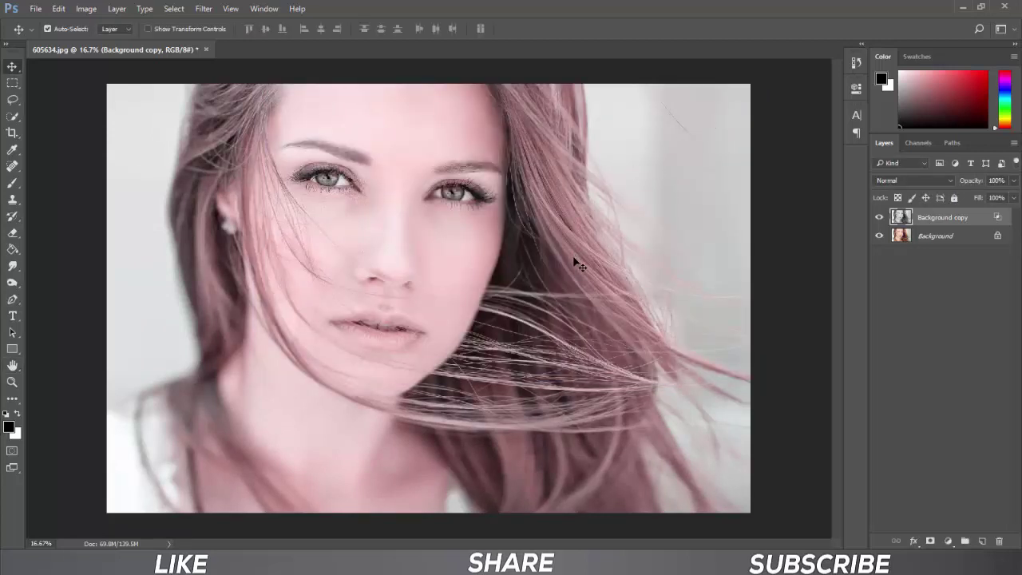
Nudge the Background copy layer left to create a red/cyan edge offset.
{"action": "left_click_drag", "start_coordinate": [571, 259], "coordinate": [567, 260]}
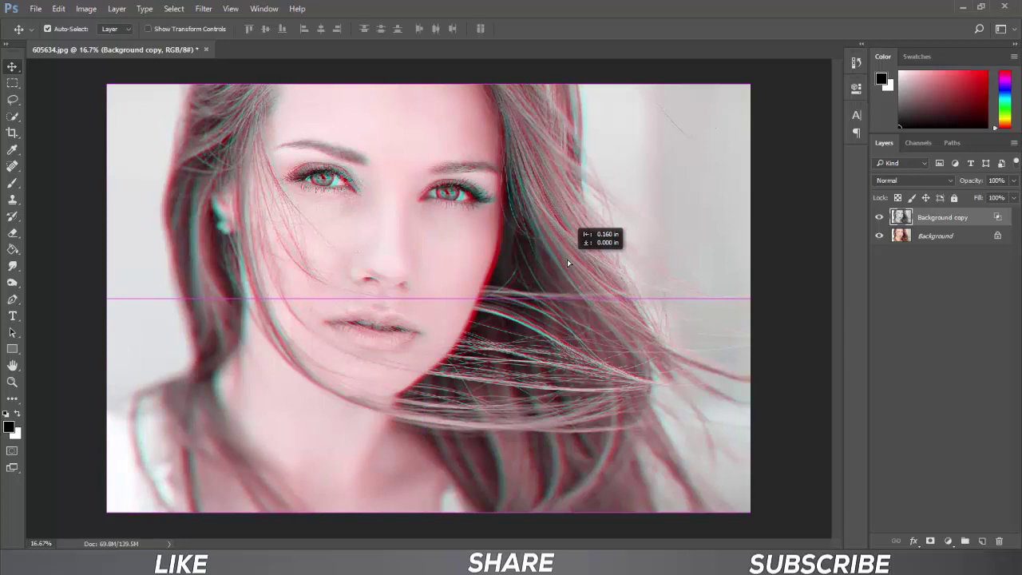
{"action": "left_click_drag", "start_coordinate": [566, 259], "coordinate": [564, 262]}
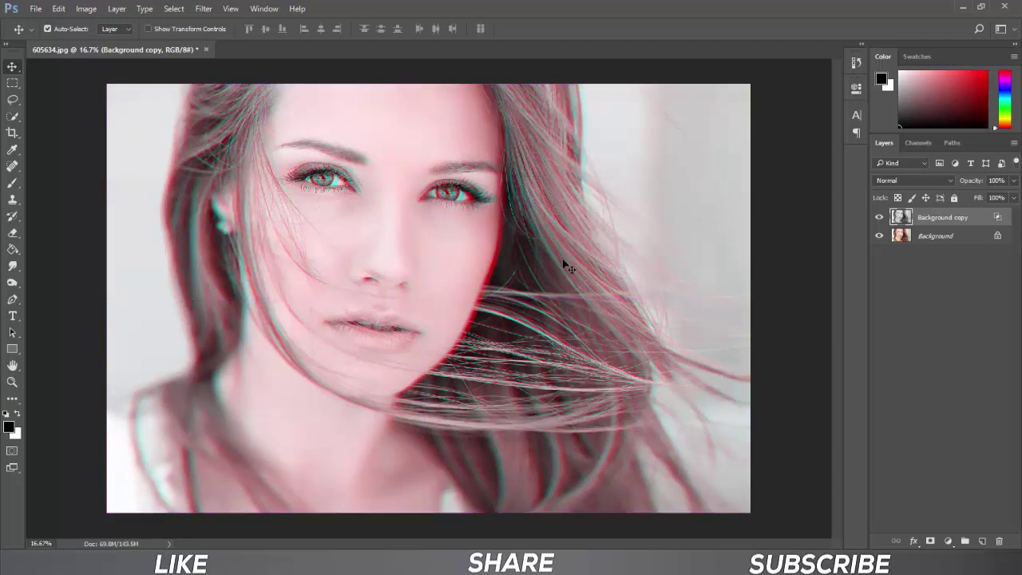
{"action": "key", "text": "Left"}
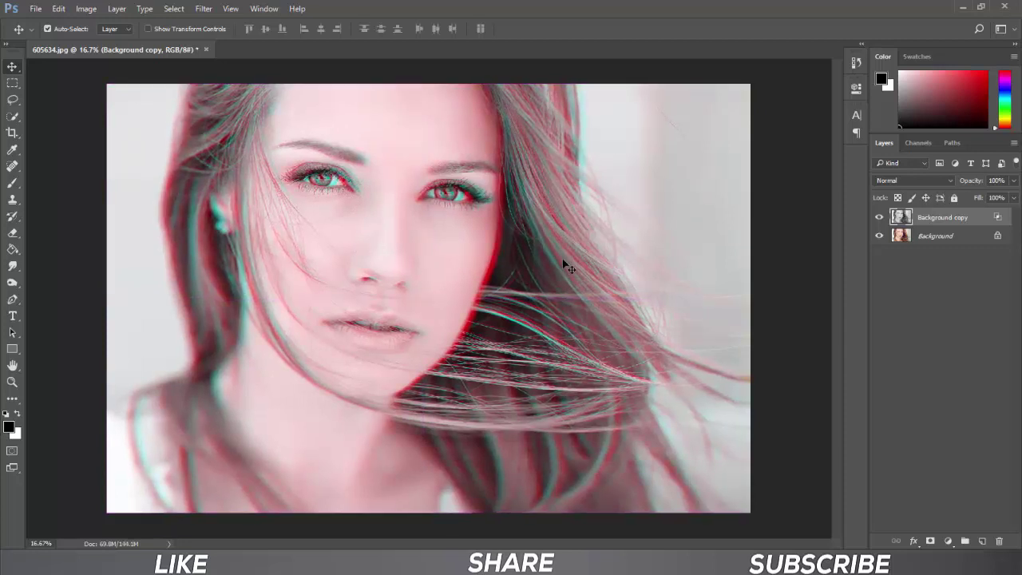
{"action": "key", "text": "Left"}
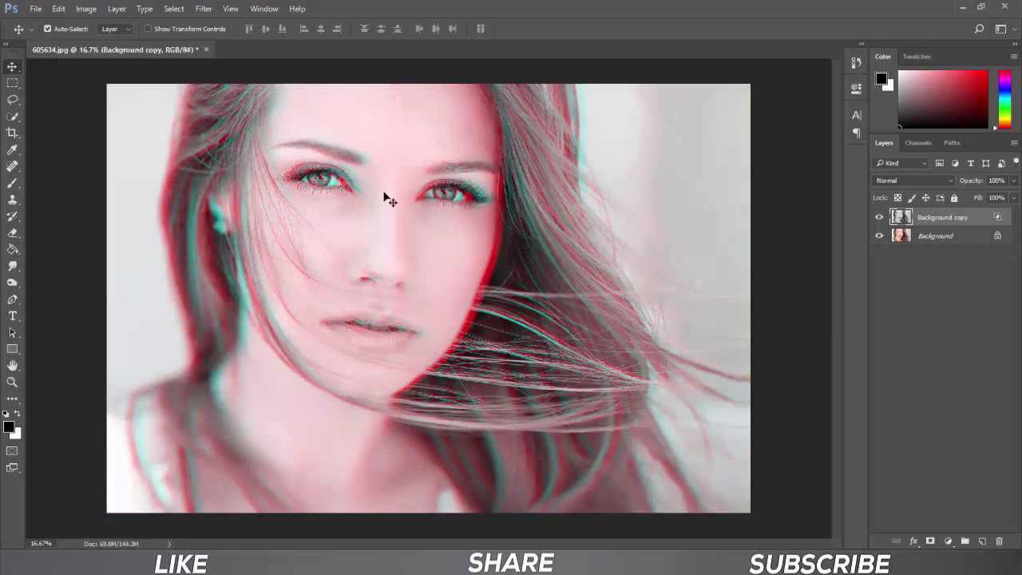
Place scanlines08 as an embedded layer and scale it to cover the whole canvas.
{"action": "left_click", "coordinate": [36, 9]}
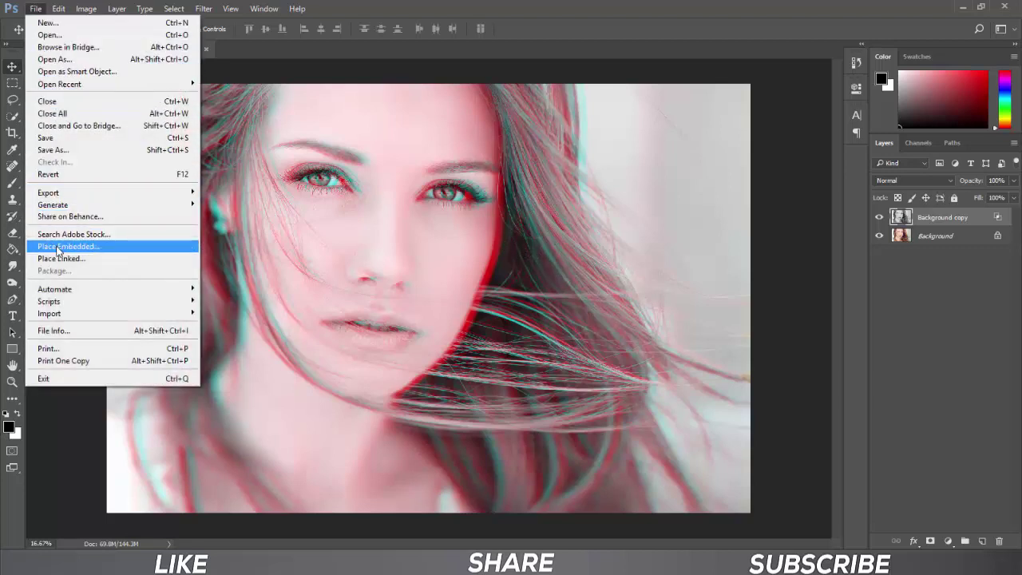
{"action": "left_click", "coordinate": [123, 247]}
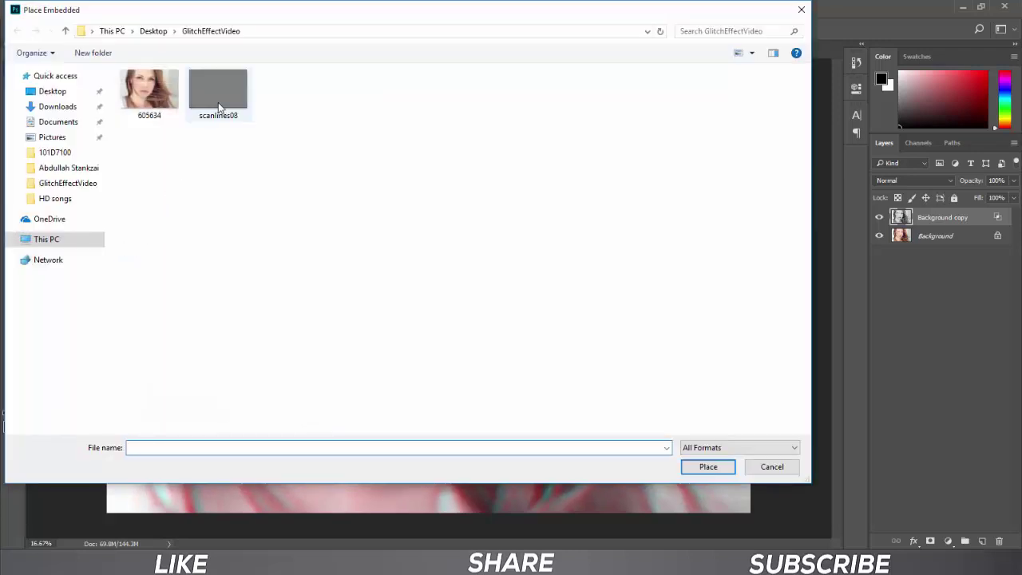
{"action": "left_click", "coordinate": [218, 103]}
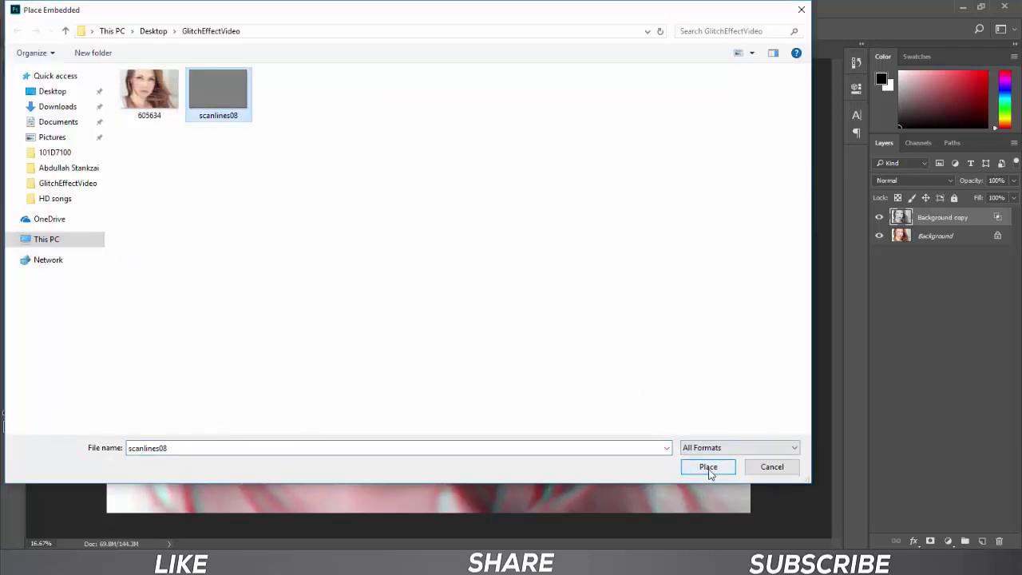
{"action": "left_click", "coordinate": [709, 469]}
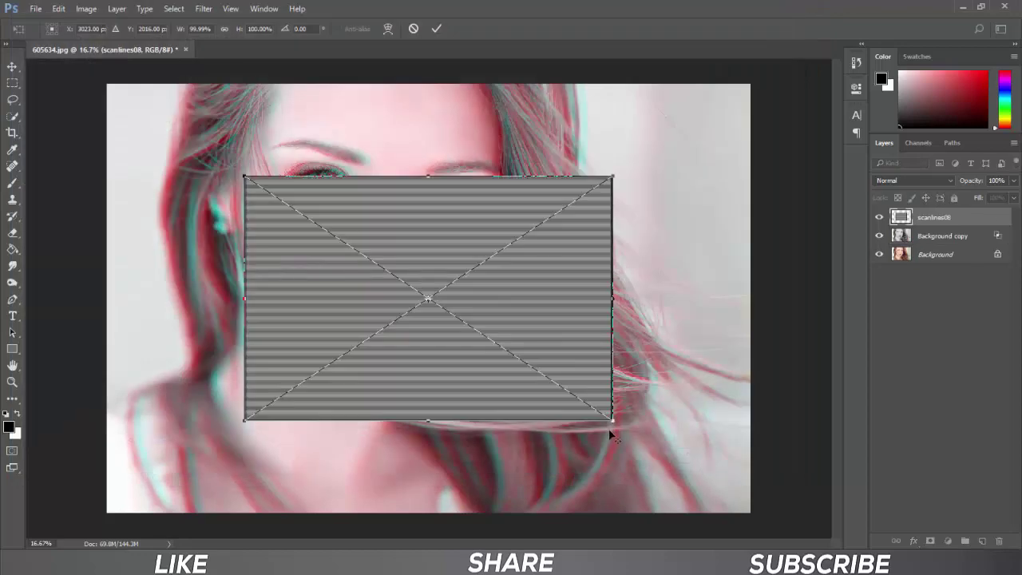
{"action": "left_click_drag", "start_coordinate": [613, 419], "coordinate": [773, 505]}
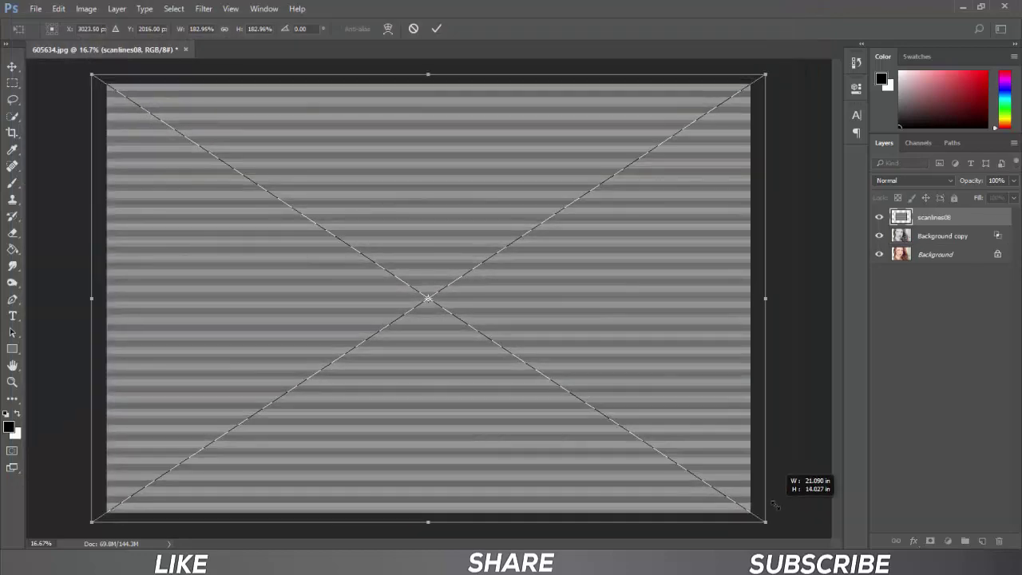
{"action": "left_click", "coordinate": [441, 32]}
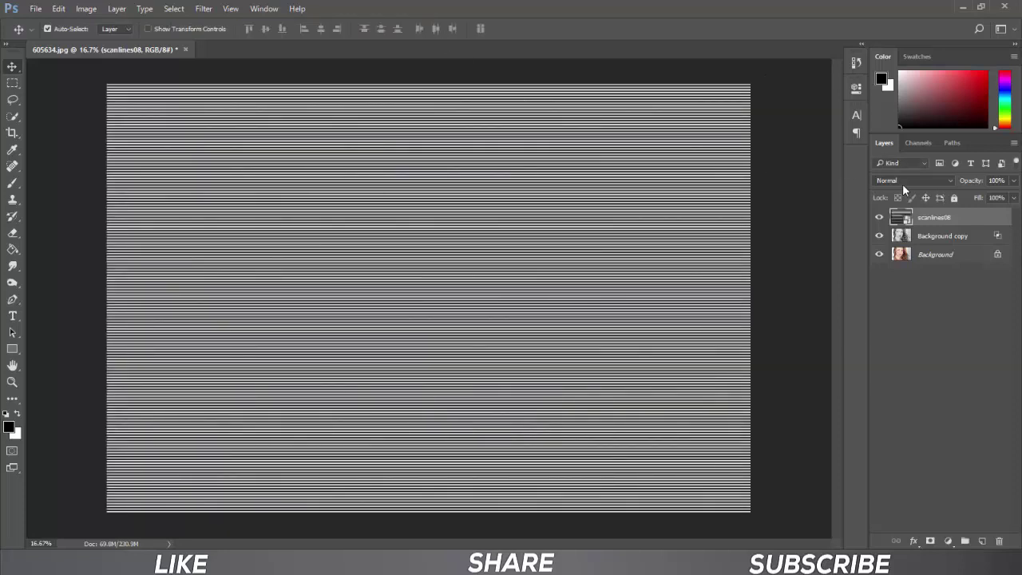
Set the scanlines layer to Overlay blending at 60% opacity.
{"action": "left_click", "coordinate": [947, 181]}
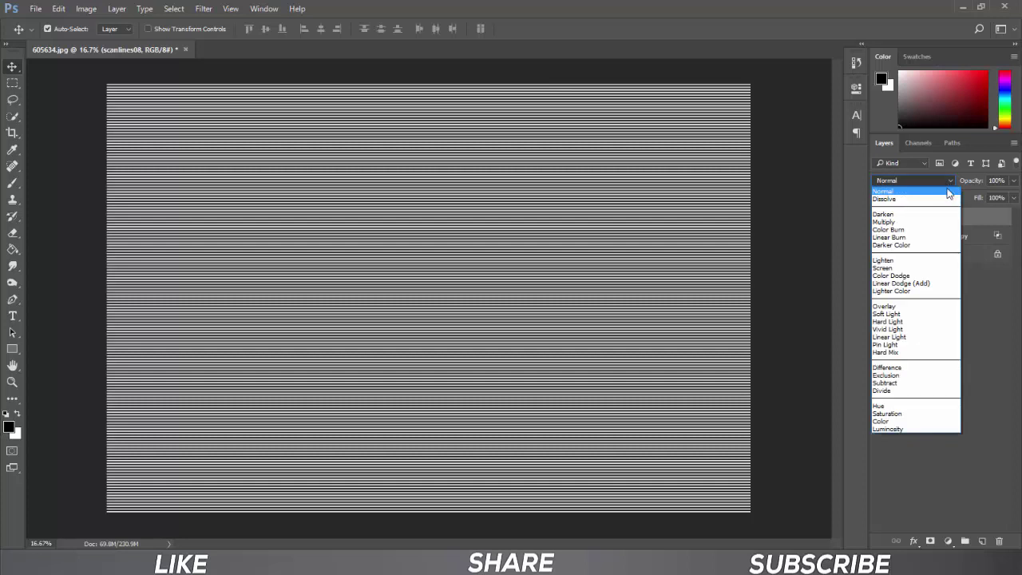
{"action": "left_click", "coordinate": [932, 308]}
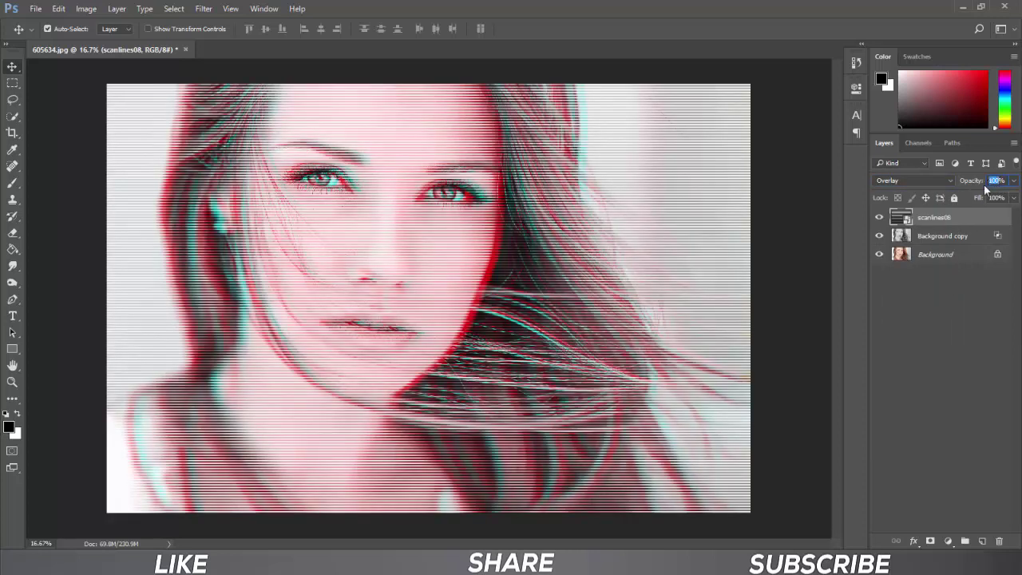
{"action": "type", "text": "6"}
{"action": "key", "text": "Return"}
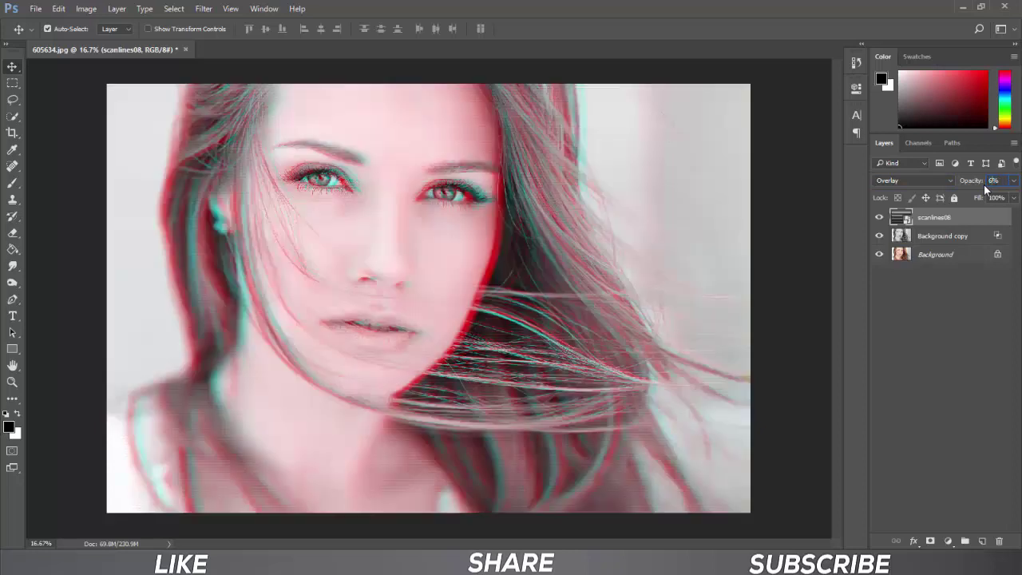
{"action": "type", "text": "0"}
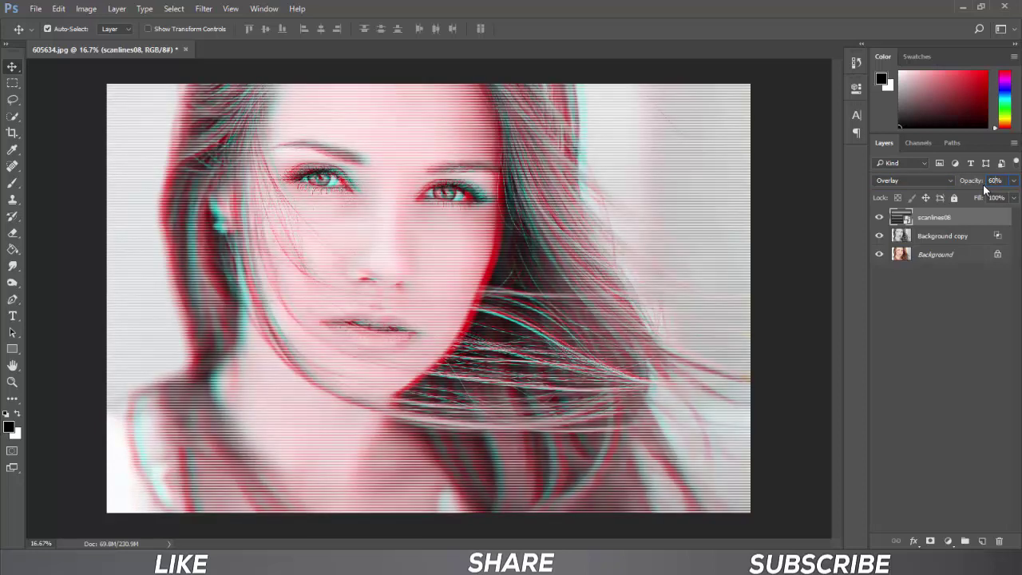
Toggle the scanlines layer's visibility to compare, then stamp all visible layers into Layer 1.
{"action": "left_click", "coordinate": [880, 218]}
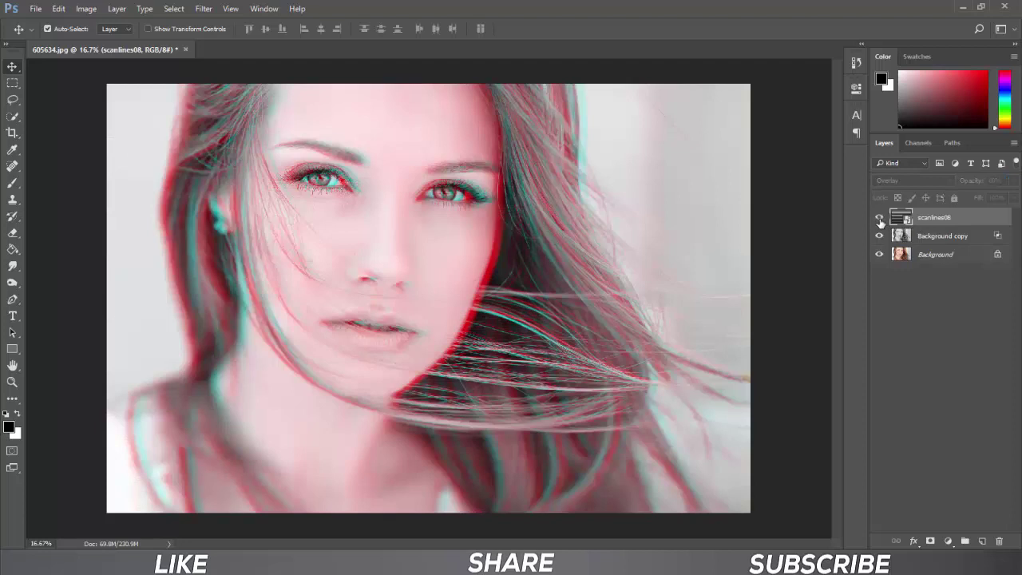
{"action": "left_click", "coordinate": [880, 219]}
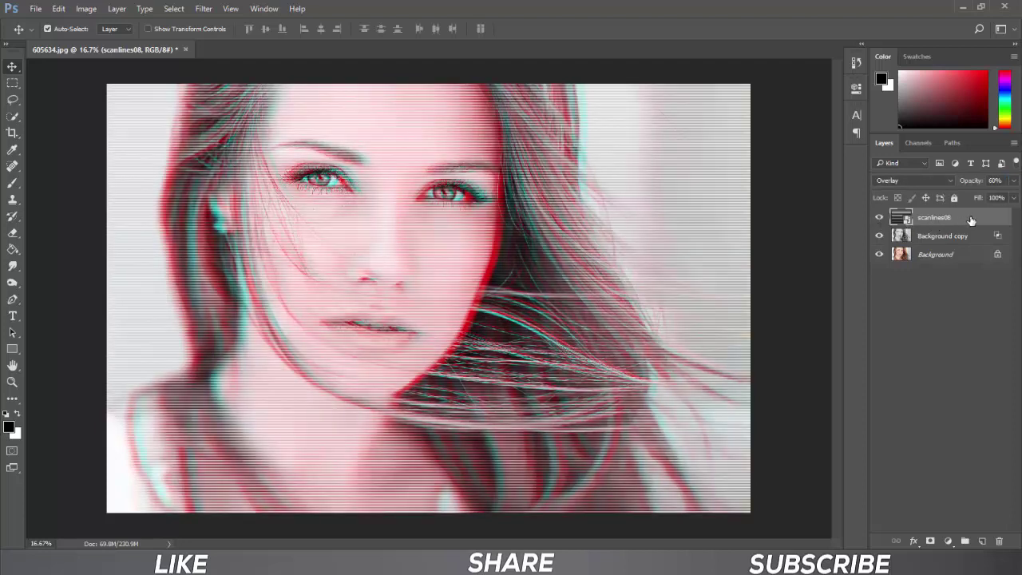
{"action": "key", "text": "ctrl+alt+shift+e"}
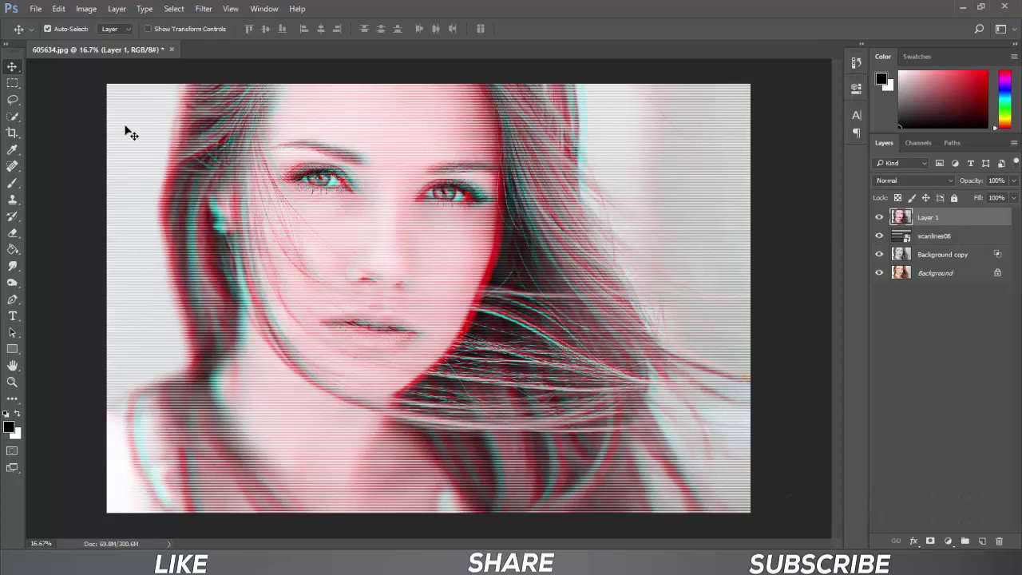
Draw thin horizontal marquee strips across the top, forehead, hair and eye line.
{"action": "left_click", "coordinate": [12, 84]}
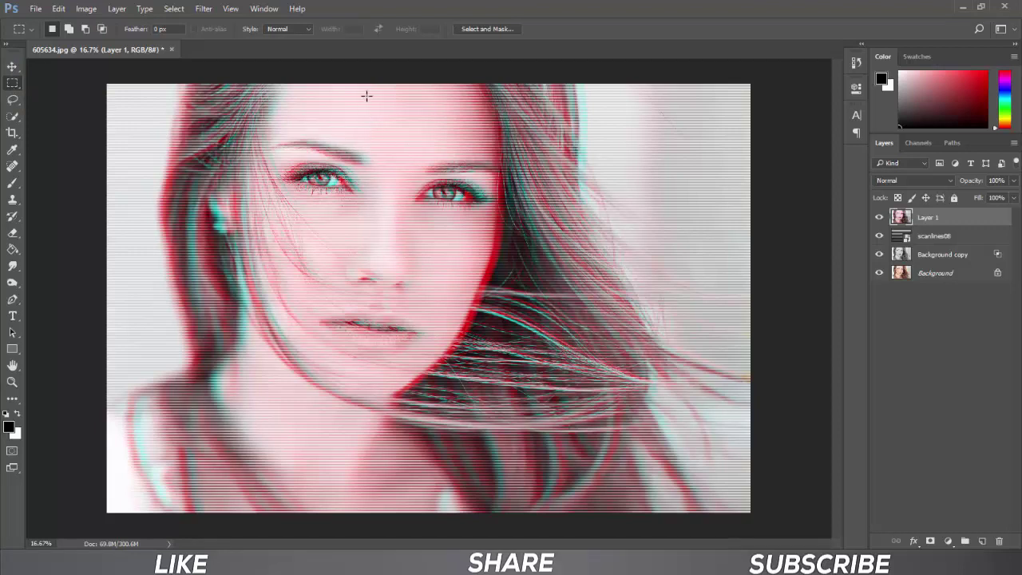
{"action": "left_click_drag", "start_coordinate": [306, 94], "coordinate": [635, 102]}
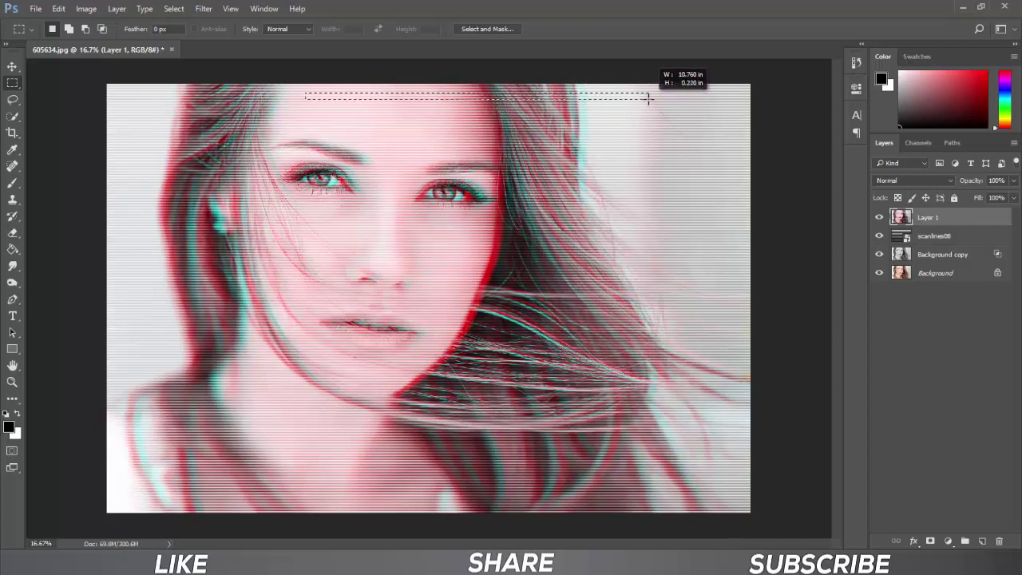
{"action": "left_click_drag", "start_coordinate": [635, 102], "coordinate": [649, 98]}
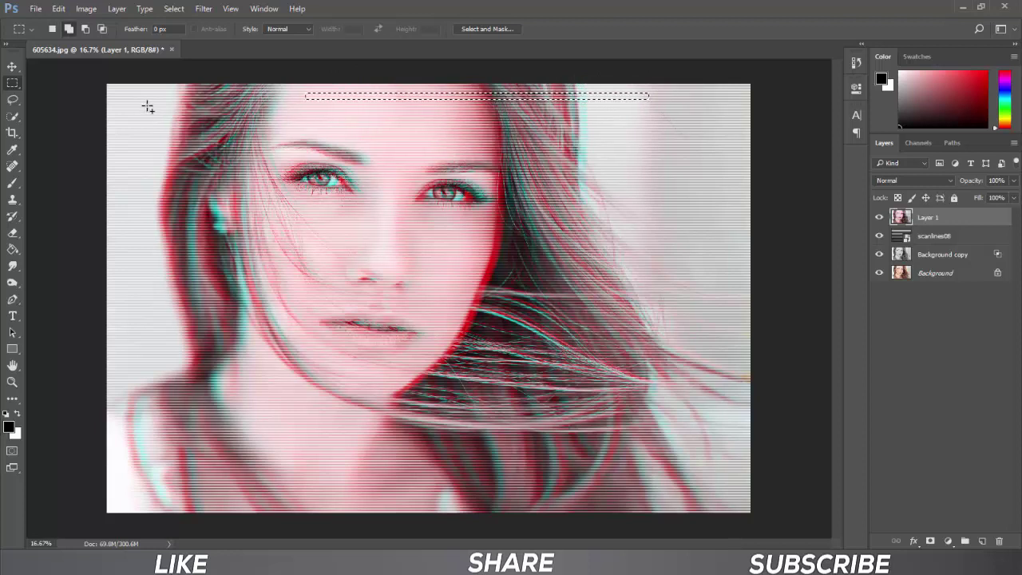
{"action": "left_click_drag", "start_coordinate": [148, 105], "coordinate": [310, 110]}
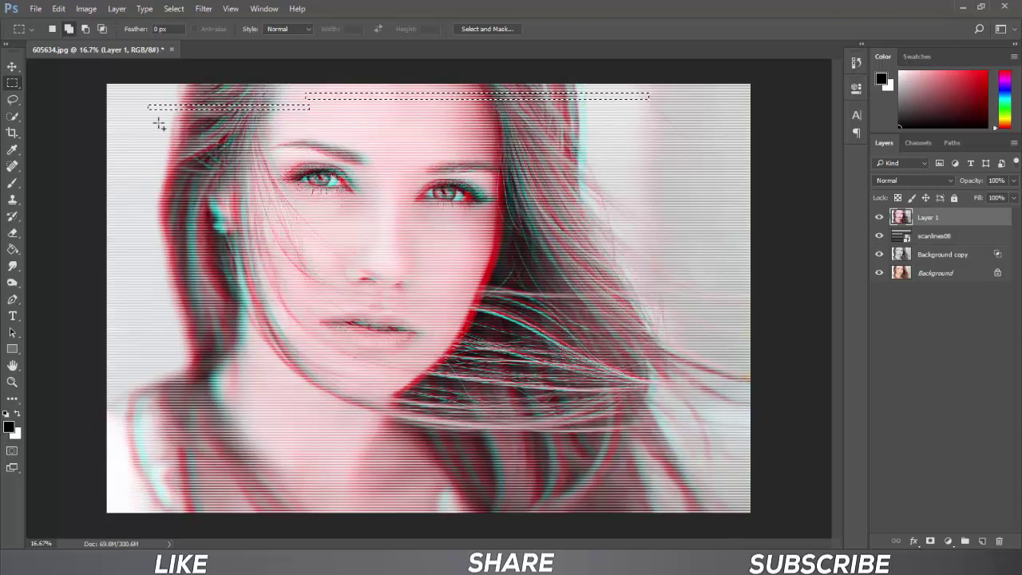
{"action": "left_click_drag", "start_coordinate": [158, 123], "coordinate": [613, 132]}
{"action": "left_click_drag", "start_coordinate": [471, 185], "coordinate": [594, 189]}
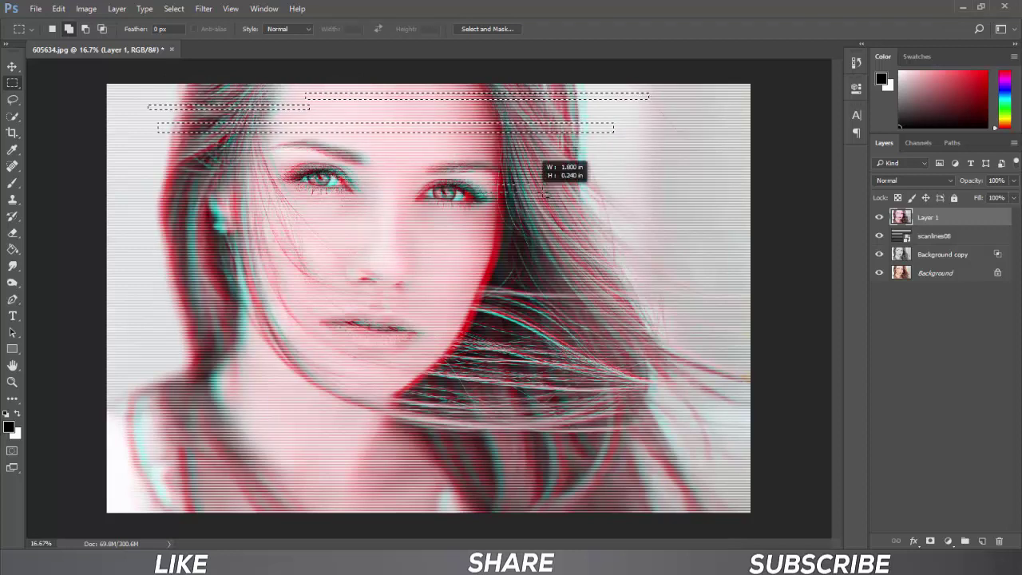
{"action": "left_click_drag", "start_coordinate": [420, 144], "coordinate": [532, 149]}
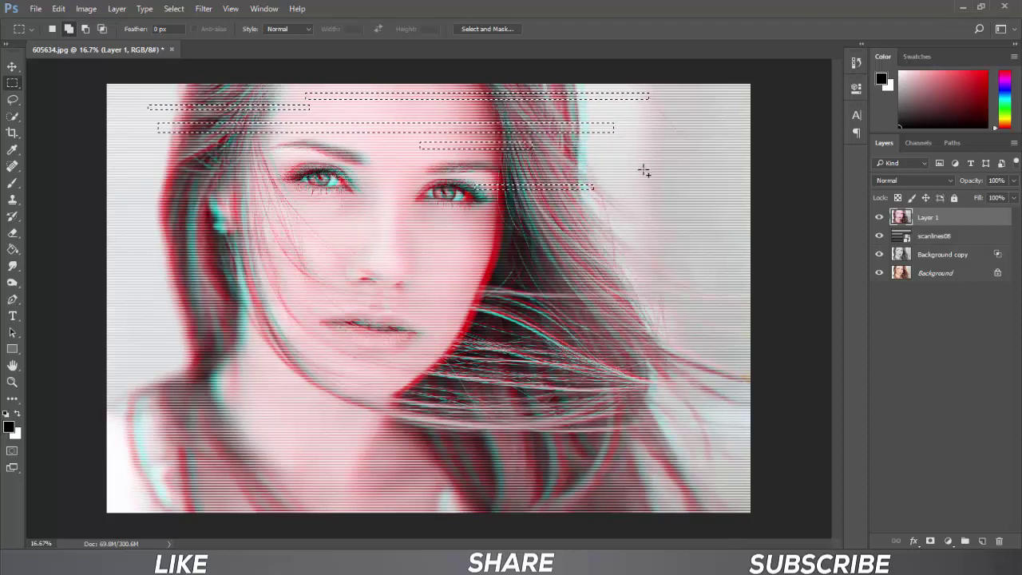
{"action": "left_click_drag", "start_coordinate": [629, 163], "coordinate": [545, 169]}
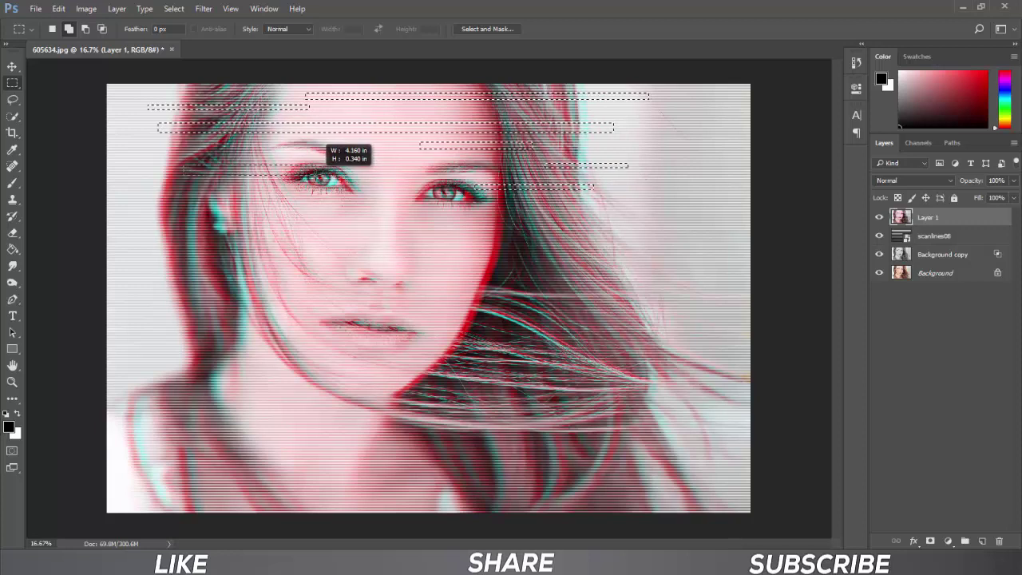
{"action": "left_click_drag", "start_coordinate": [315, 168], "coordinate": [184, 174]}
{"action": "left_click_drag", "start_coordinate": [436, 195], "coordinate": [306, 199]}
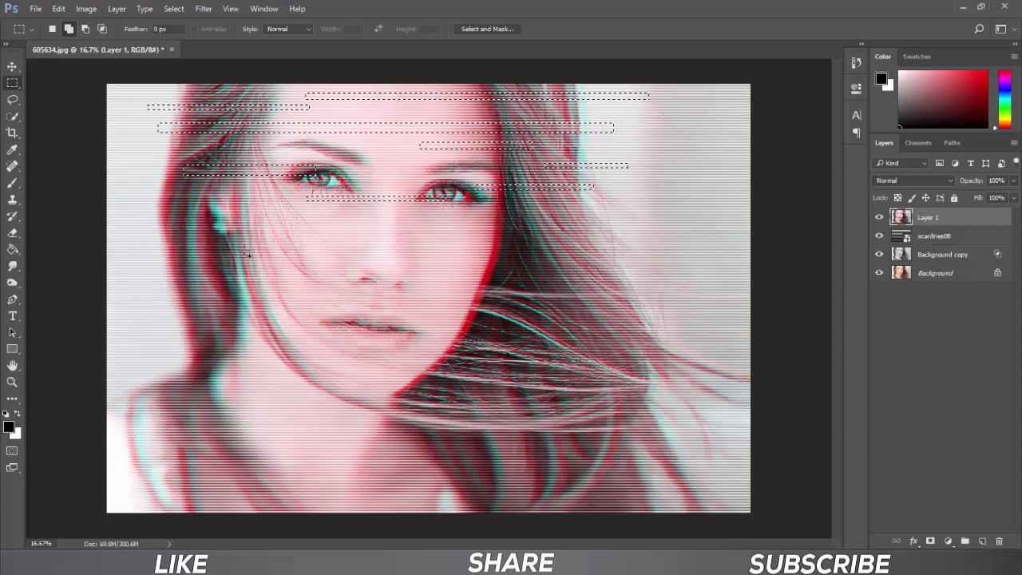
{"action": "left_click_drag", "start_coordinate": [112, 236], "coordinate": [263, 242]}
{"action": "left_click_drag", "start_coordinate": [144, 192], "coordinate": [224, 201]}
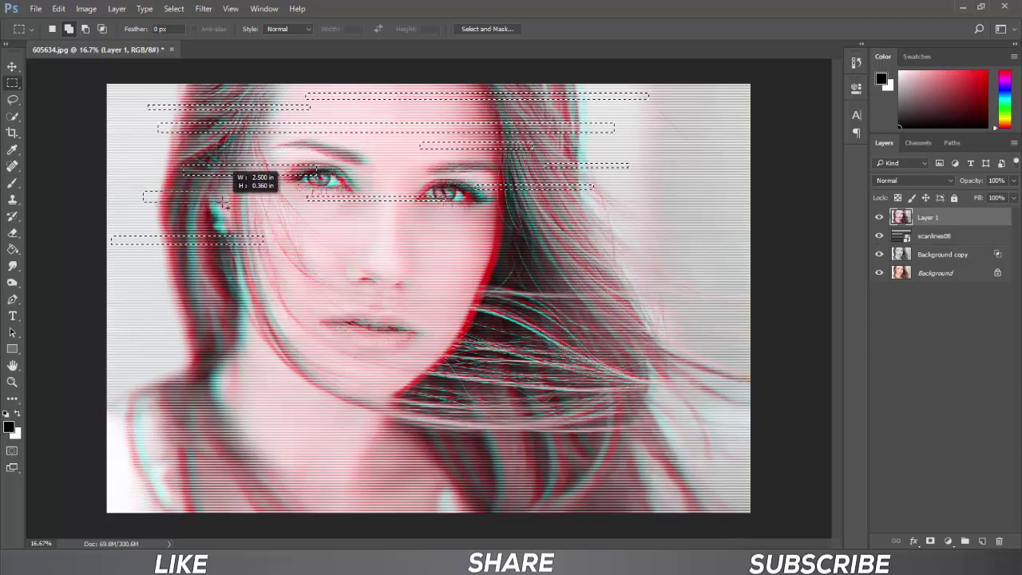
Add more strips over the cheeks, nose, hair and bottom, then shift them slightly right.
{"action": "left_click_drag", "start_coordinate": [134, 326], "coordinate": [244, 329]}
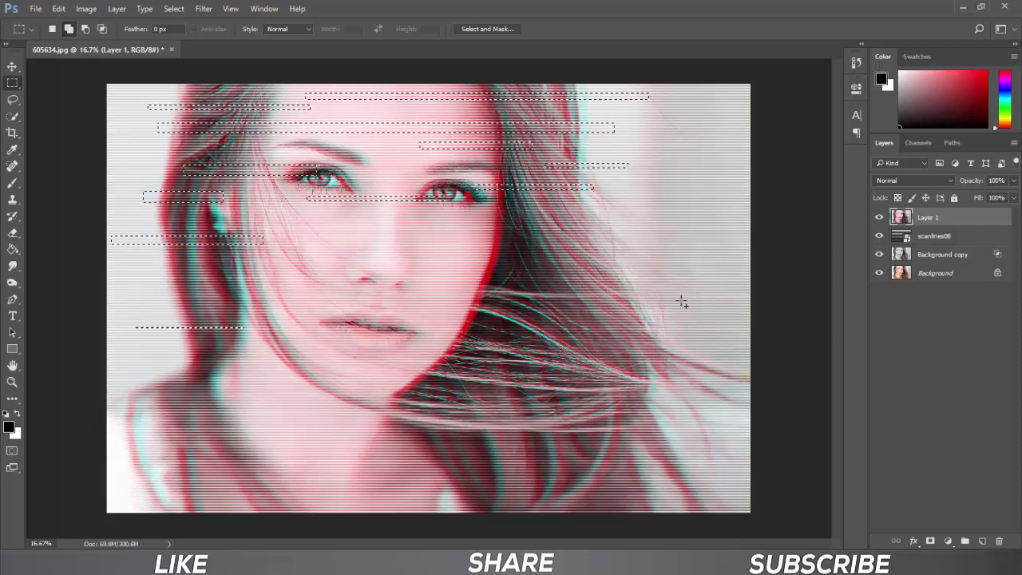
{"action": "mouse_move", "coordinate": [694, 289]}
{"action": "left_mouse_down"}
{"action": "mouse_move", "coordinate": [455, 294]}
{"action": "mouse_move", "coordinate": [393, 281]}
{"action": "left_mouse_up"}
{"action": "left_click_drag", "start_coordinate": [660, 246], "coordinate": [475, 253]}
{"action": "left_click_drag", "start_coordinate": [312, 238], "coordinate": [392, 246]}
{"action": "left_click_drag", "start_coordinate": [671, 382], "coordinate": [417, 399]}
{"action": "left_click_drag", "start_coordinate": [692, 335], "coordinate": [496, 342]}
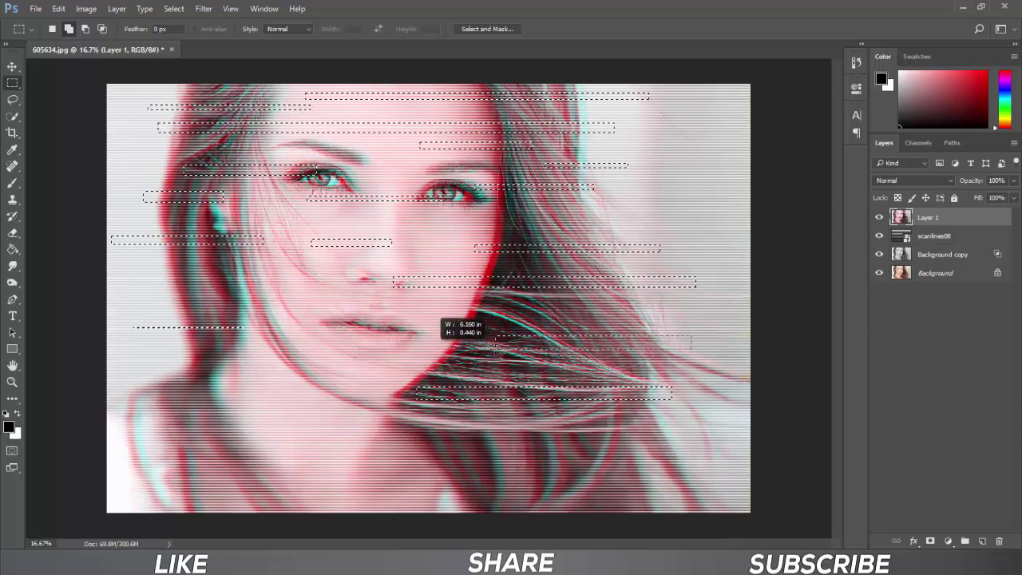
{"action": "left_click_drag", "start_coordinate": [326, 467], "coordinate": [639, 476]}
{"action": "left_click_drag", "start_coordinate": [591, 442], "coordinate": [415, 449]}
{"action": "left_click_drag", "start_coordinate": [267, 425], "coordinate": [120, 420]}
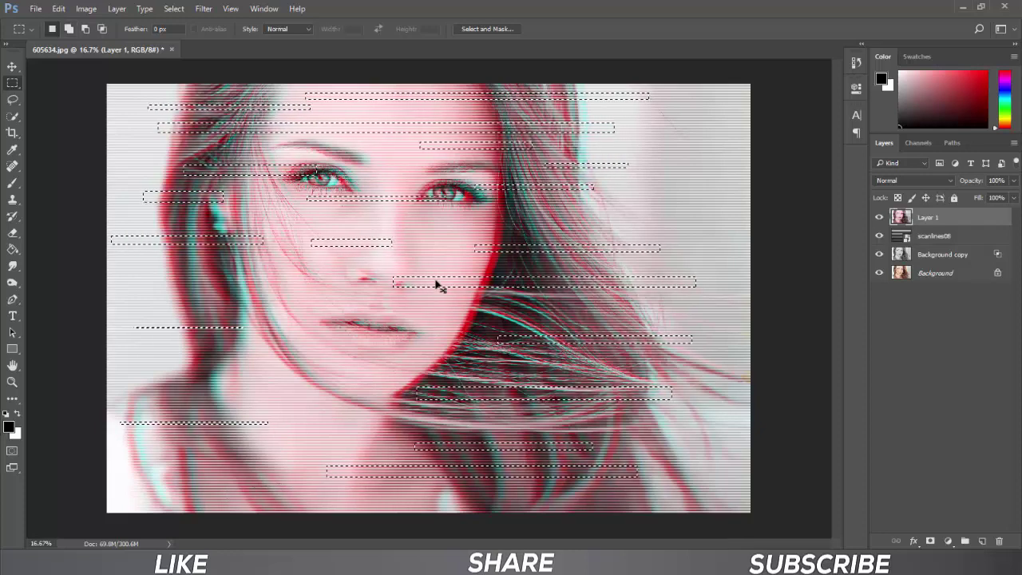
{"action": "left_click_drag", "start_coordinate": [434, 280], "coordinate": [441, 281]}
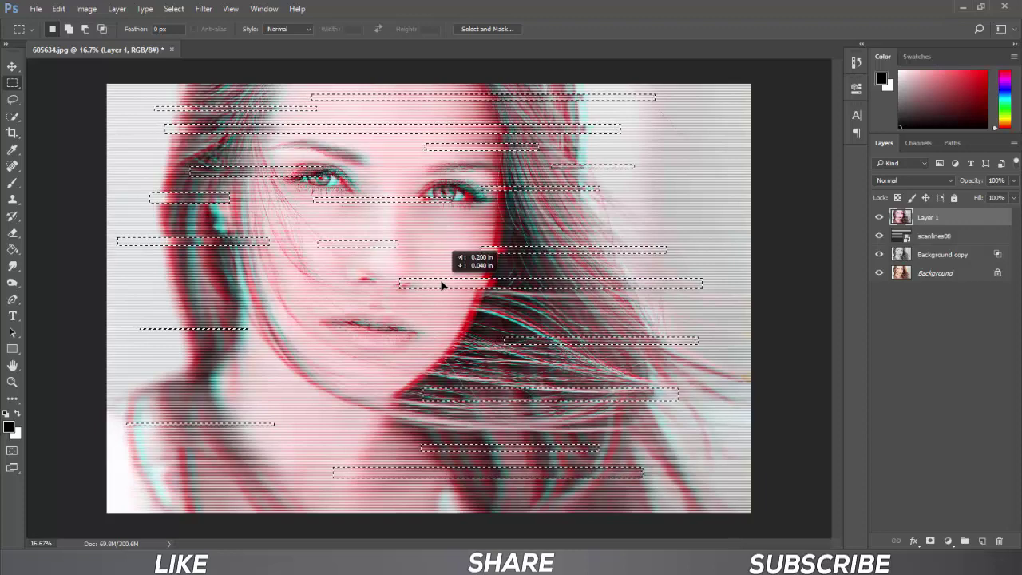
{"action": "left_click_drag", "start_coordinate": [440, 285], "coordinate": [443, 285]}
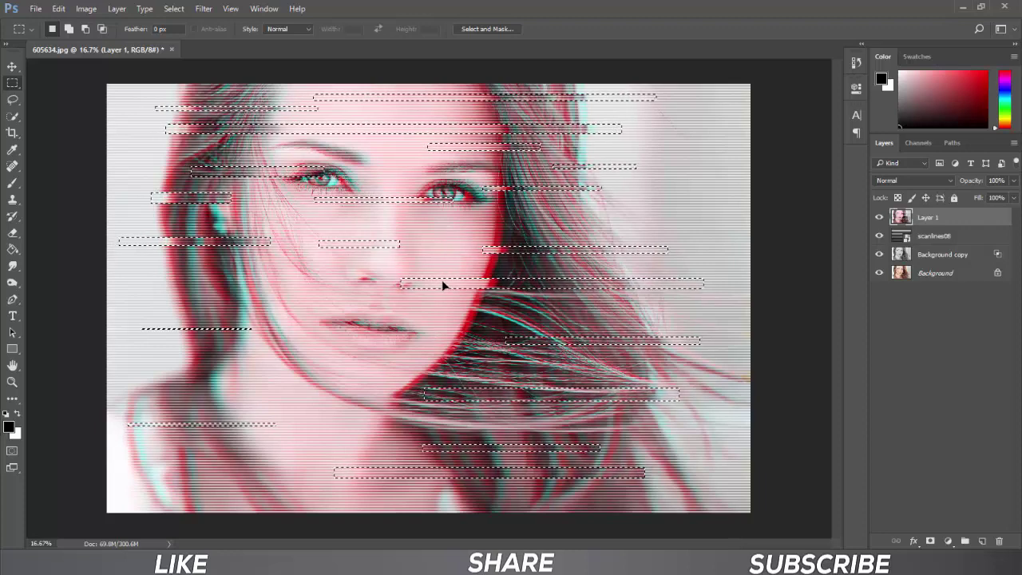
Deselect, then draw new thin strips over the left side, eyes, lips and shoulder.
{"action": "key", "text": "ctrl+d"}
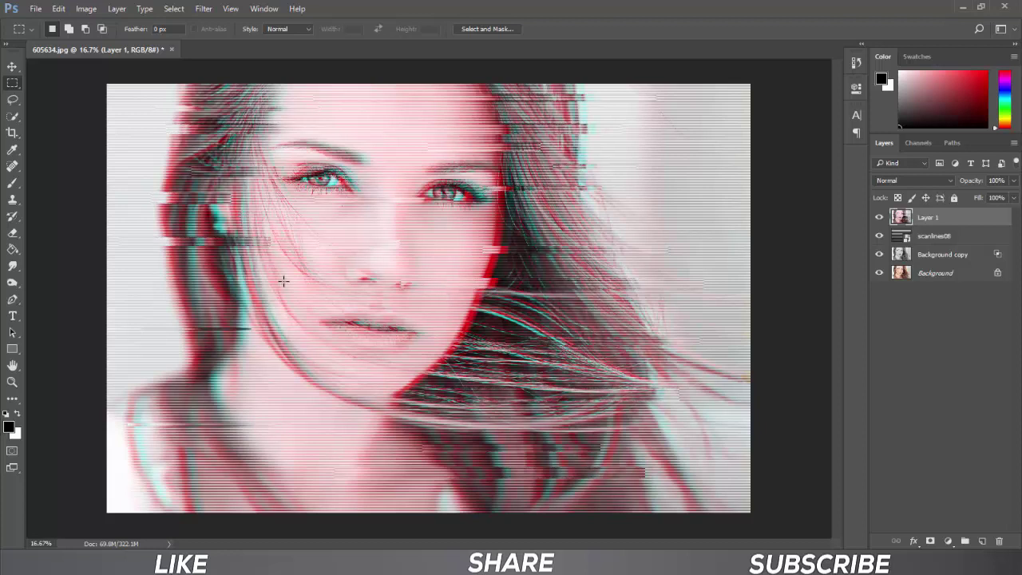
{"action": "left_click_drag", "start_coordinate": [153, 263], "coordinate": [289, 274]}
{"action": "left_click_drag", "start_coordinate": [306, 144], "coordinate": [393, 151]}
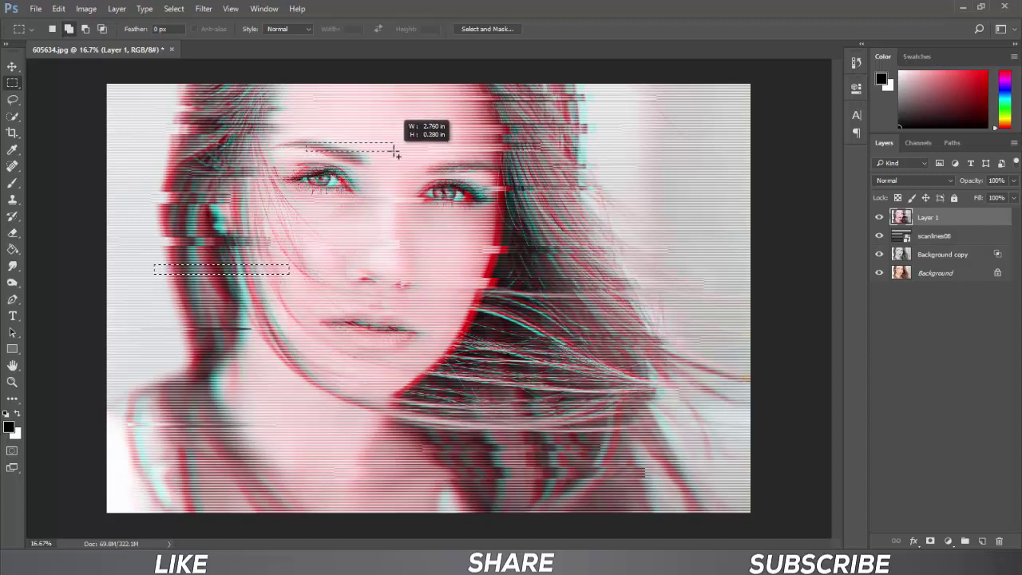
{"action": "left_click_drag", "start_coordinate": [381, 174], "coordinate": [452, 181]}
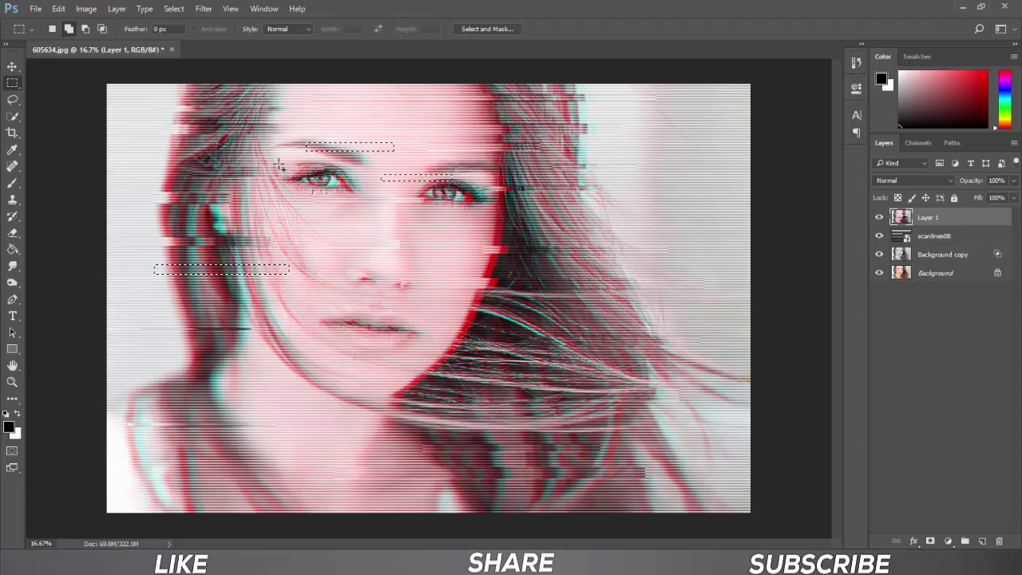
{"action": "left_click_drag", "start_coordinate": [278, 165], "coordinate": [343, 179]}
{"action": "mouse_move", "coordinate": [322, 325]}
{"action": "left_mouse_down"}
{"action": "mouse_move", "coordinate": [406, 333]}
{"action": "mouse_move", "coordinate": [459, 321]}
{"action": "left_mouse_up"}
{"action": "left_click_drag", "start_coordinate": [137, 356], "coordinate": [297, 366]}
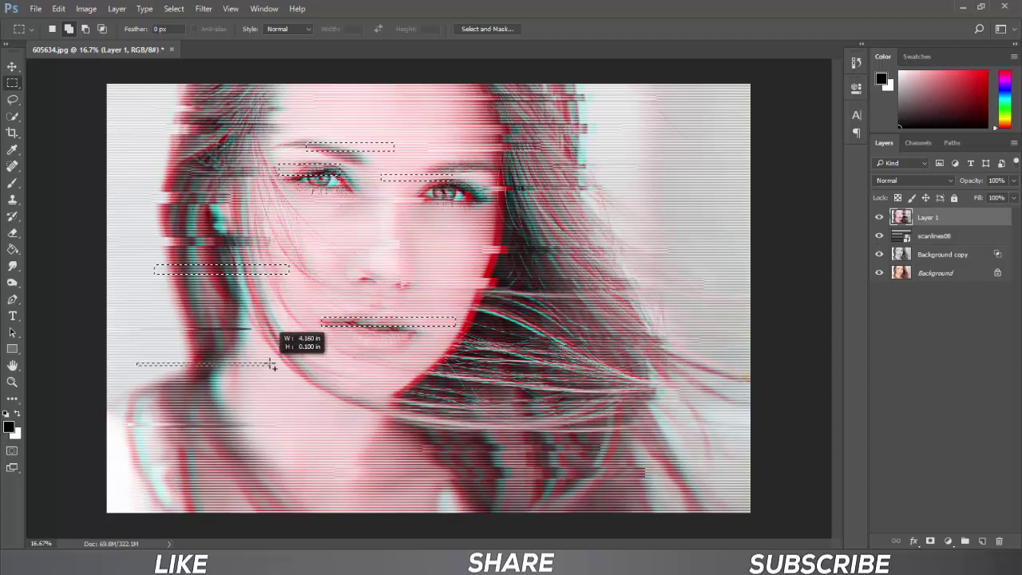
{"action": "left_click_drag", "start_coordinate": [188, 392], "coordinate": [272, 400]}
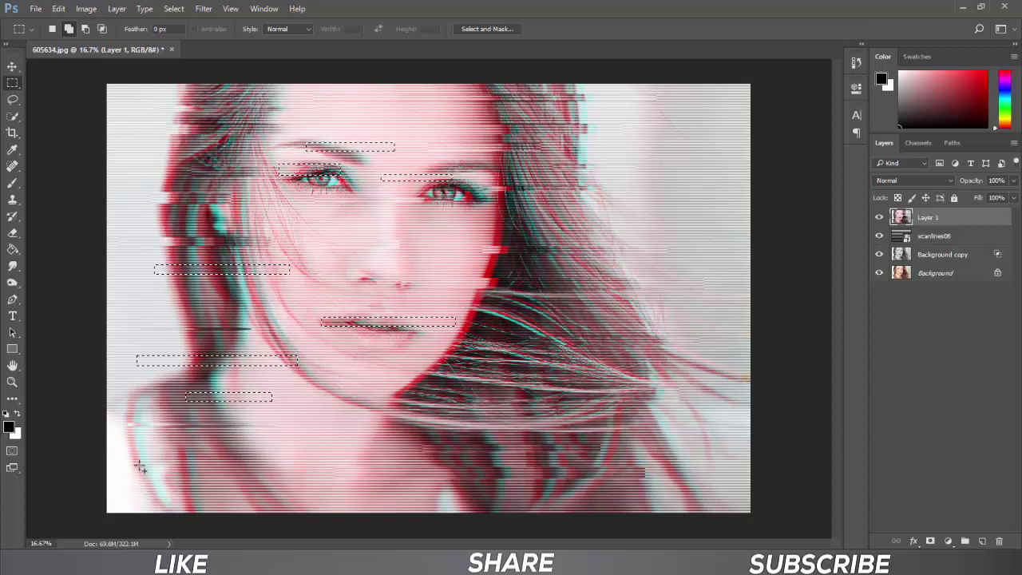
{"action": "left_click_drag", "start_coordinate": [128, 469], "coordinate": [269, 477]}
{"action": "left_click_drag", "start_coordinate": [161, 501], "coordinate": [277, 504]}
Add strips through the right-side hair and cheek, shift them 0.200 in left, and deselect.
{"action": "left_click_drag", "start_coordinate": [311, 434], "coordinate": [396, 441]}
{"action": "left_click_drag", "start_coordinate": [732, 491], "coordinate": [601, 497]}
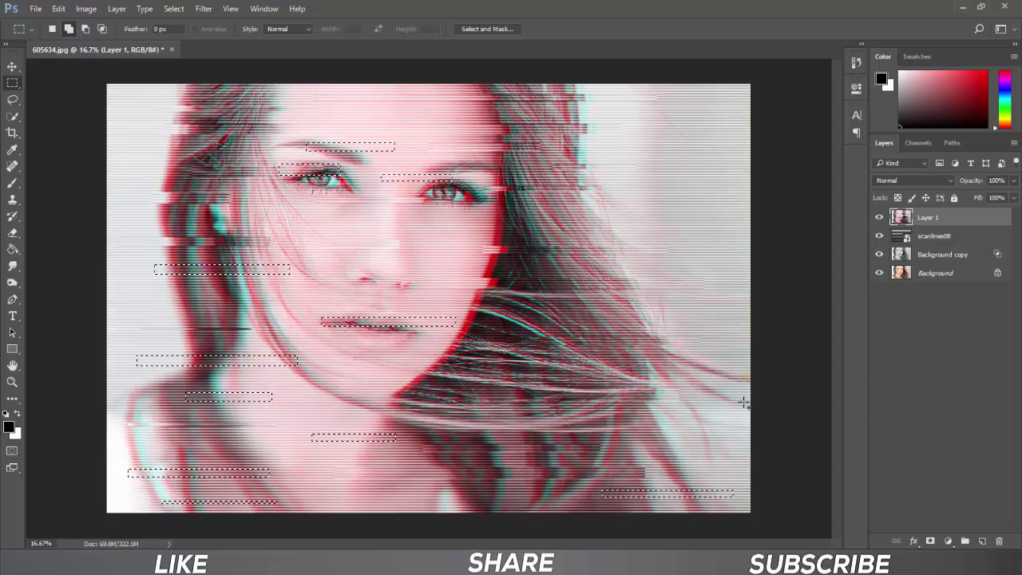
{"action": "mouse_move", "coordinate": [743, 381]}
{"action": "left_mouse_down"}
{"action": "mouse_move", "coordinate": [685, 392]}
{"action": "mouse_move", "coordinate": [690, 372]}
{"action": "left_mouse_up"}
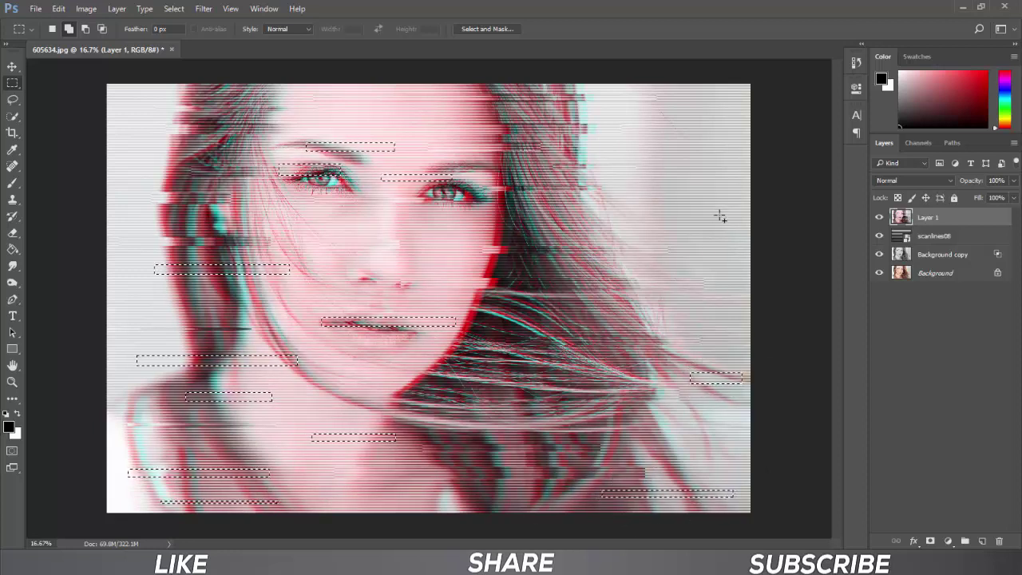
{"action": "left_click_drag", "start_coordinate": [726, 202], "coordinate": [552, 211]}
{"action": "left_click_drag", "start_coordinate": [623, 222], "coordinate": [536, 228]}
{"action": "left_click_drag", "start_coordinate": [485, 224], "coordinate": [518, 233]}
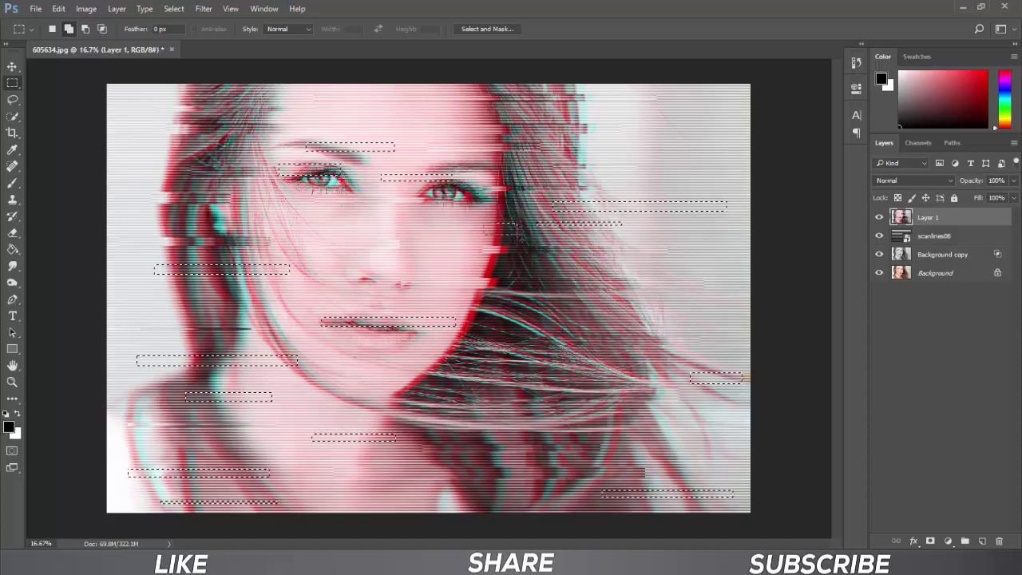
{"action": "left_click_drag", "start_coordinate": [195, 213], "coordinate": [314, 220]}
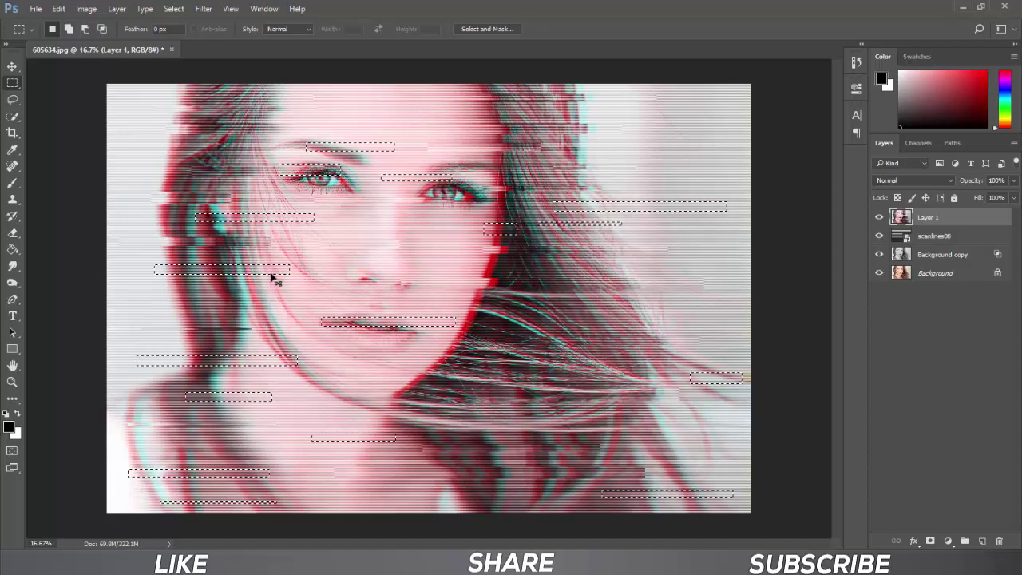
{"action": "left_click_drag", "start_coordinate": [272, 277], "coordinate": [266, 277]}
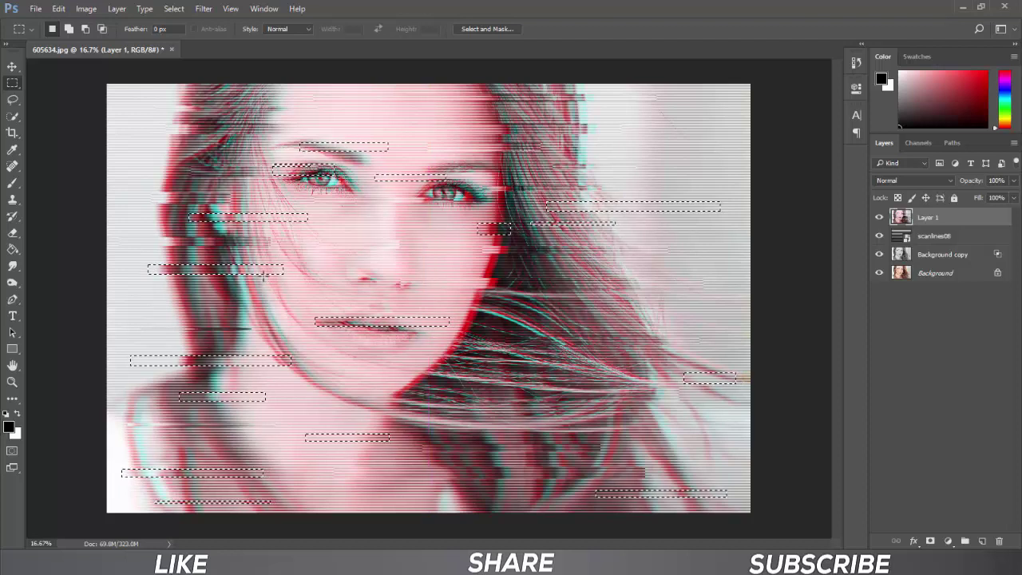
{"action": "key", "text": "ctrl+d"}
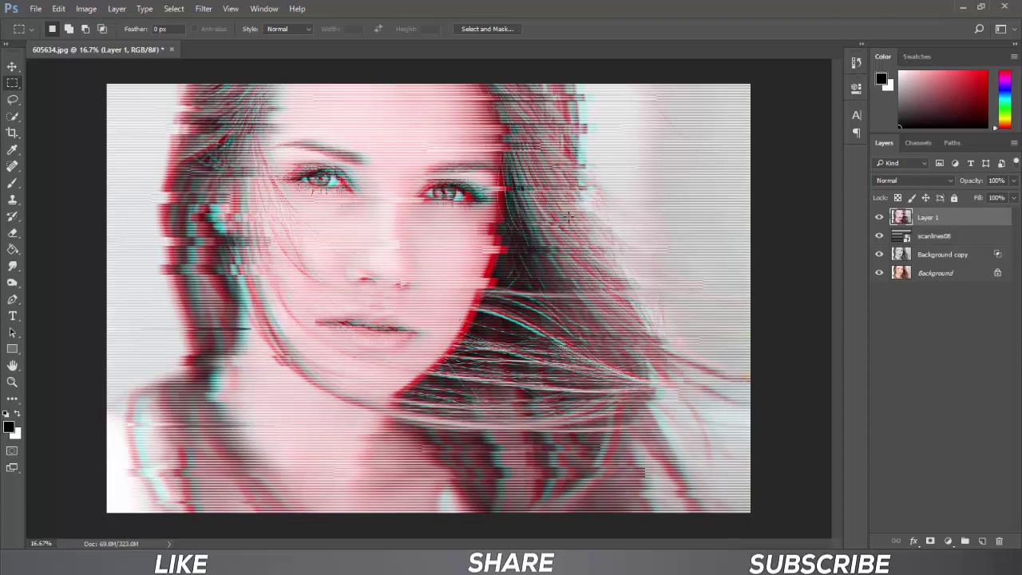
Select and shift small strips at the left edge, lower left and chin sideways.
{"action": "left_click_drag", "start_coordinate": [557, 205], "coordinate": [618, 210]}
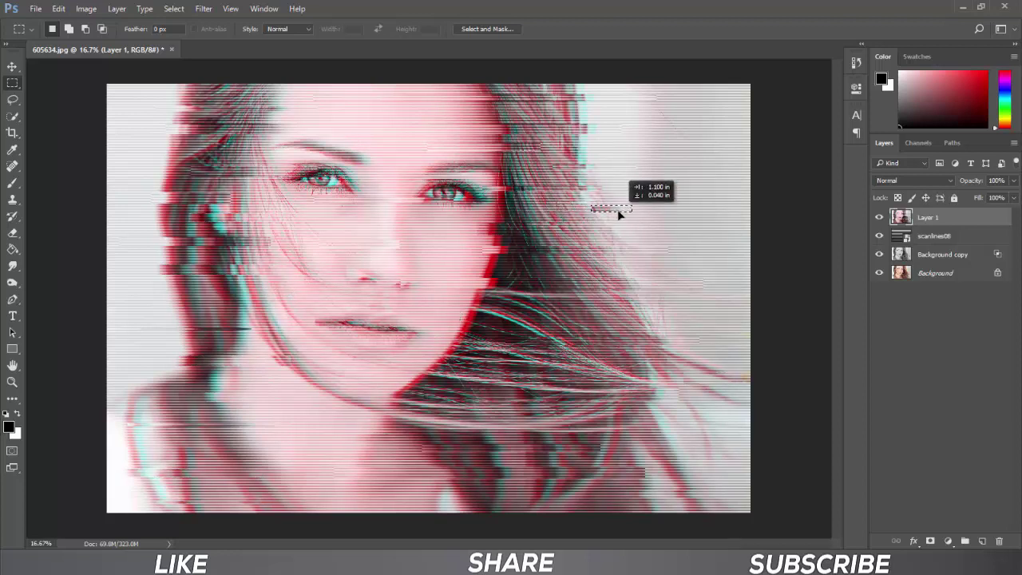
{"action": "mouse_move", "coordinate": [157, 291]}
{"action": "left_mouse_down"}
{"action": "mouse_move", "coordinate": [175, 304]}
{"action": "mouse_move", "coordinate": [143, 301]}
{"action": "left_mouse_up"}
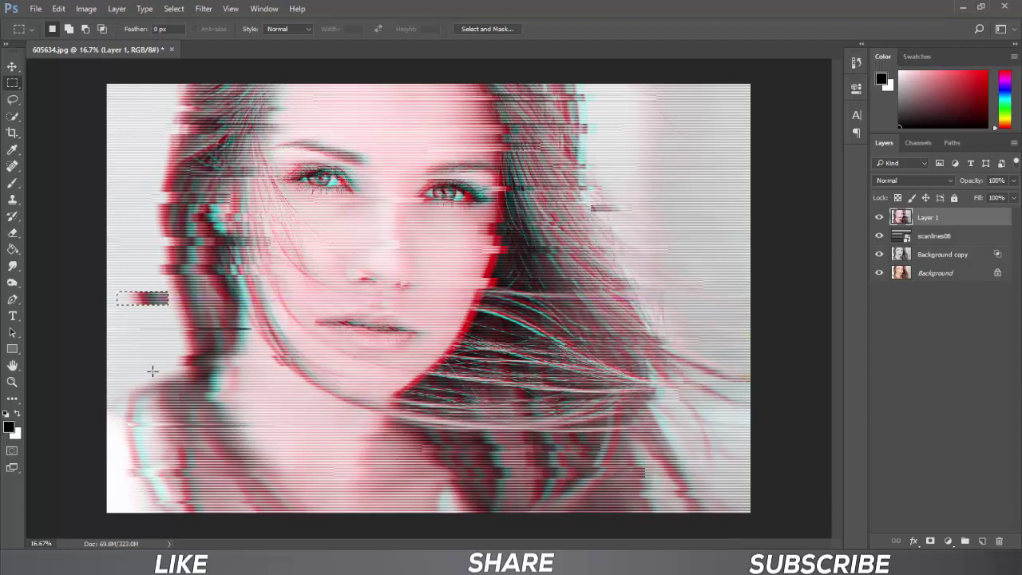
{"action": "mouse_move", "coordinate": [134, 372]}
{"action": "left_mouse_down"}
{"action": "mouse_move", "coordinate": [203, 387]}
{"action": "mouse_move", "coordinate": [172, 381]}
{"action": "left_mouse_up"}
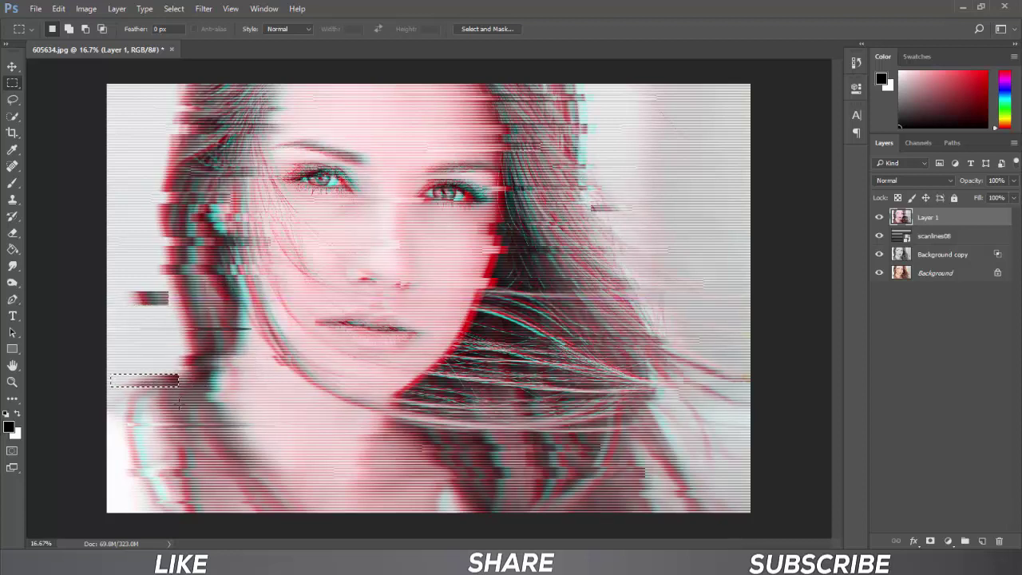
{"action": "left_click_drag", "start_coordinate": [257, 442], "coordinate": [170, 451]}
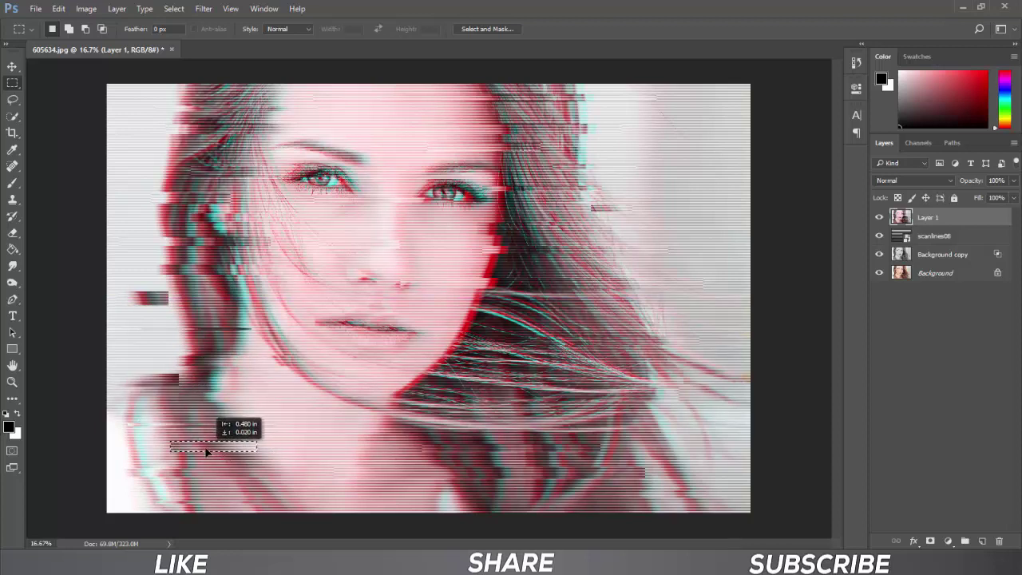
{"action": "mouse_move", "coordinate": [281, 388]}
{"action": "left_mouse_down"}
{"action": "mouse_move", "coordinate": [368, 398]}
{"action": "mouse_move", "coordinate": [339, 397]}
{"action": "left_mouse_up"}
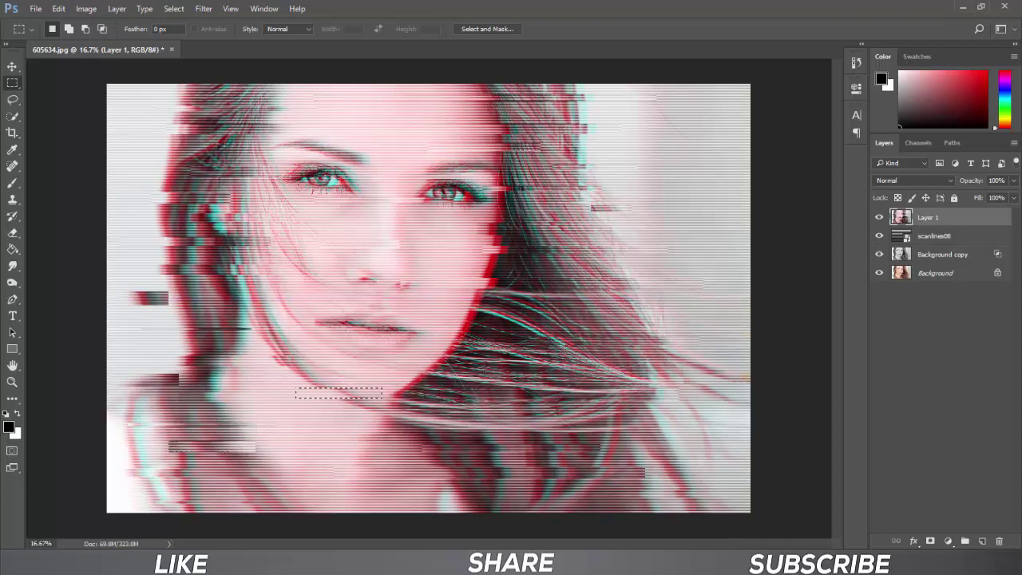
{"action": "mouse_move", "coordinate": [492, 368]}
{"action": "left_mouse_down"}
{"action": "mouse_move", "coordinate": [419, 377]}
{"action": "mouse_move", "coordinate": [504, 380]}
{"action": "left_mouse_up"}
{"action": "left_click_drag", "start_coordinate": [466, 318], "coordinate": [494, 323]}
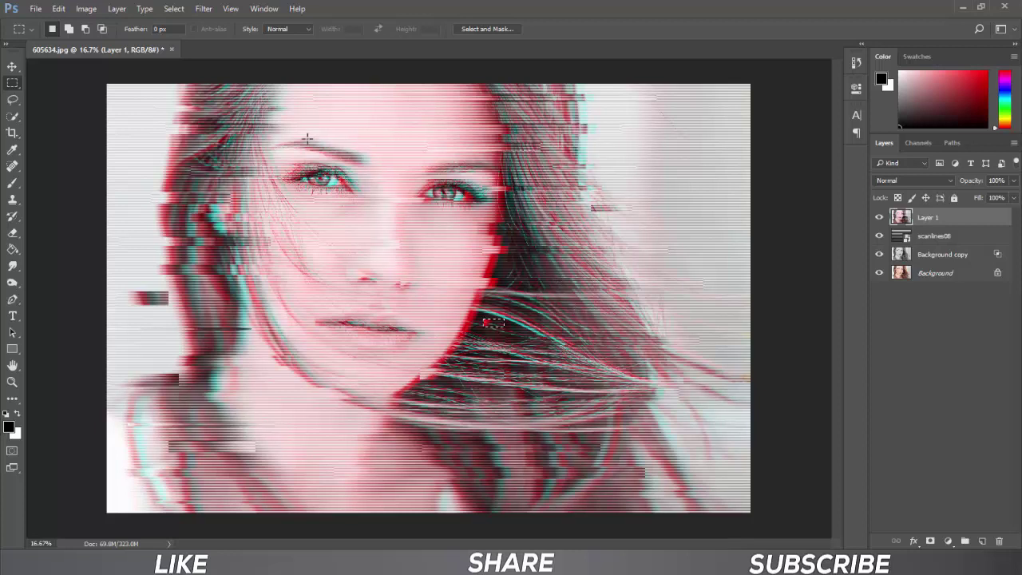
Shift thin strips across the eyes and hair to the right, then deselect and zoom out.
{"action": "left_click_drag", "start_coordinate": [291, 138], "coordinate": [374, 151]}
{"action": "left_click_drag", "start_coordinate": [595, 263], "coordinate": [650, 271]}
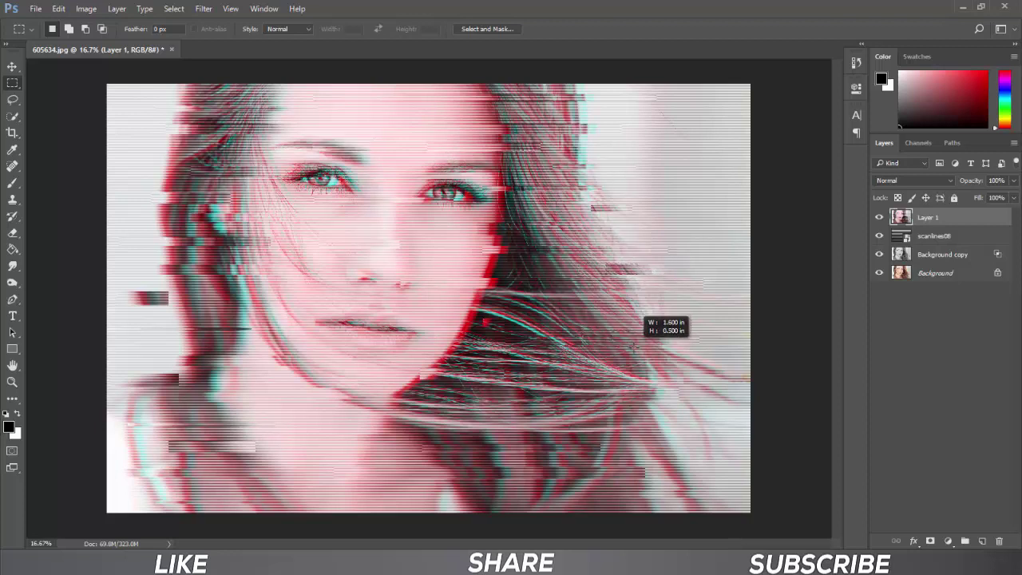
{"action": "mouse_move", "coordinate": [582, 331]}
{"action": "left_mouse_down"}
{"action": "mouse_move", "coordinate": [662, 352]}
{"action": "mouse_move", "coordinate": [642, 345]}
{"action": "left_mouse_up"}
{"action": "left_click_drag", "start_coordinate": [600, 302], "coordinate": [657, 315]}
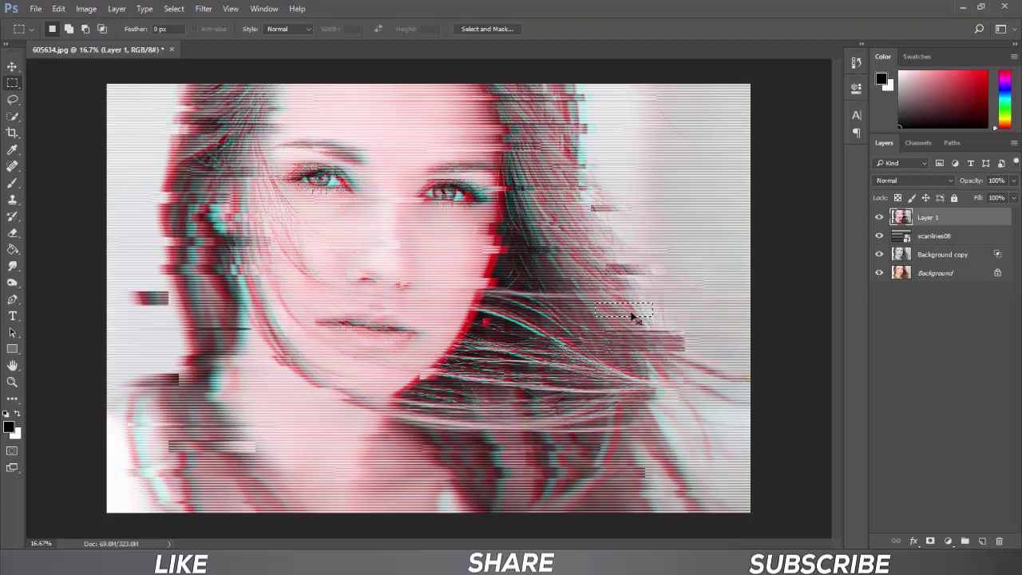
{"action": "left_click_drag", "start_coordinate": [559, 382], "coordinate": [620, 386]}
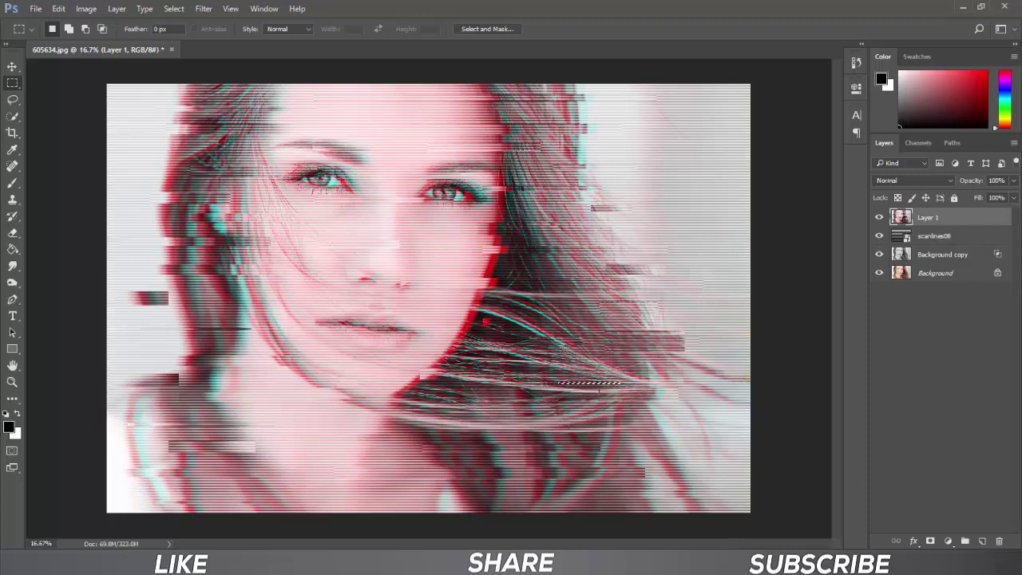
{"action": "key", "text": "ctrl+d"}
{"action": "key", "text": "ctrl+minus"}
Add a Levels adjustment layer with input levels 21, 1.00 and 250.
{"action": "scroll", "coordinate": [340, 329], "scroll_direction": "down", "scroll_amount": 1}
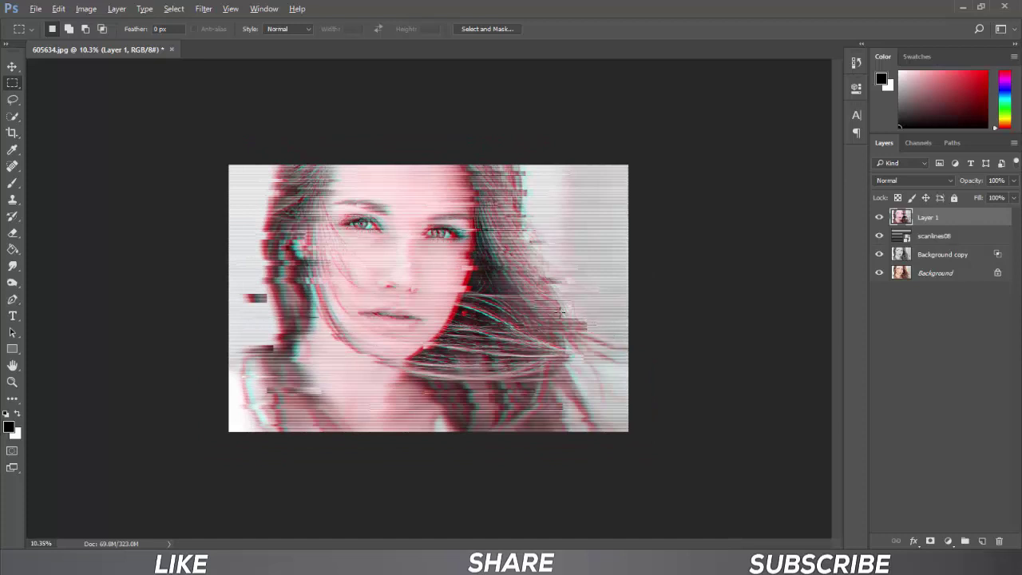
{"action": "scroll", "coordinate": [561, 311], "scroll_direction": "up", "scroll_amount": 1}
{"action": "scroll", "coordinate": [561, 313], "scroll_direction": "up", "scroll_amount": 1}
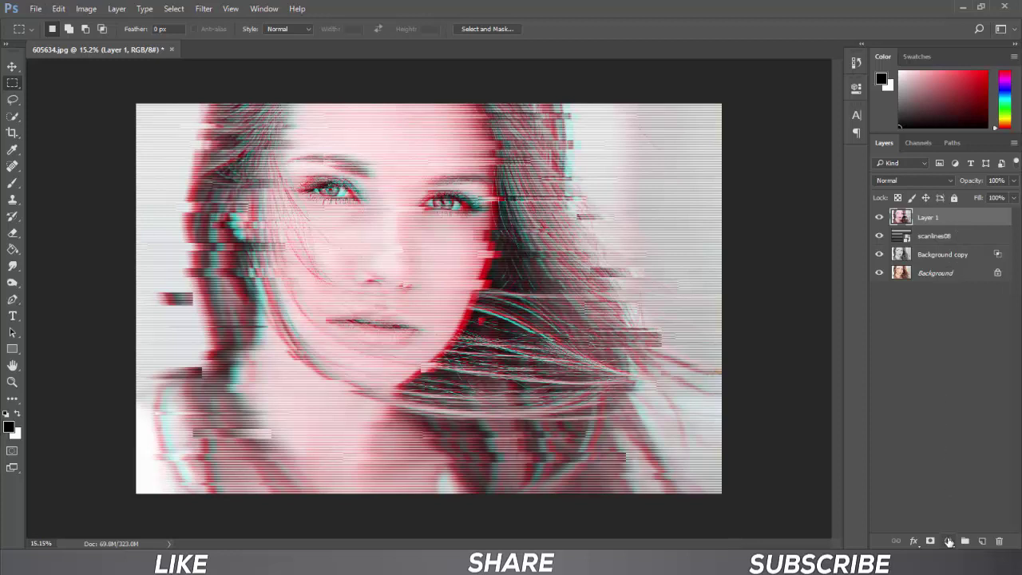
{"action": "left_click", "coordinate": [949, 541]}
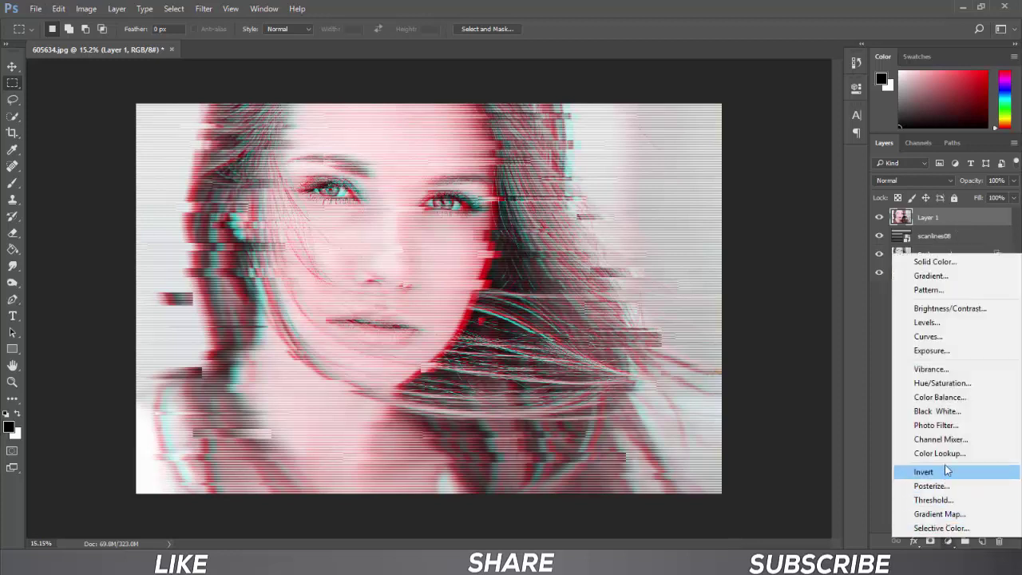
{"action": "left_click", "coordinate": [949, 323]}
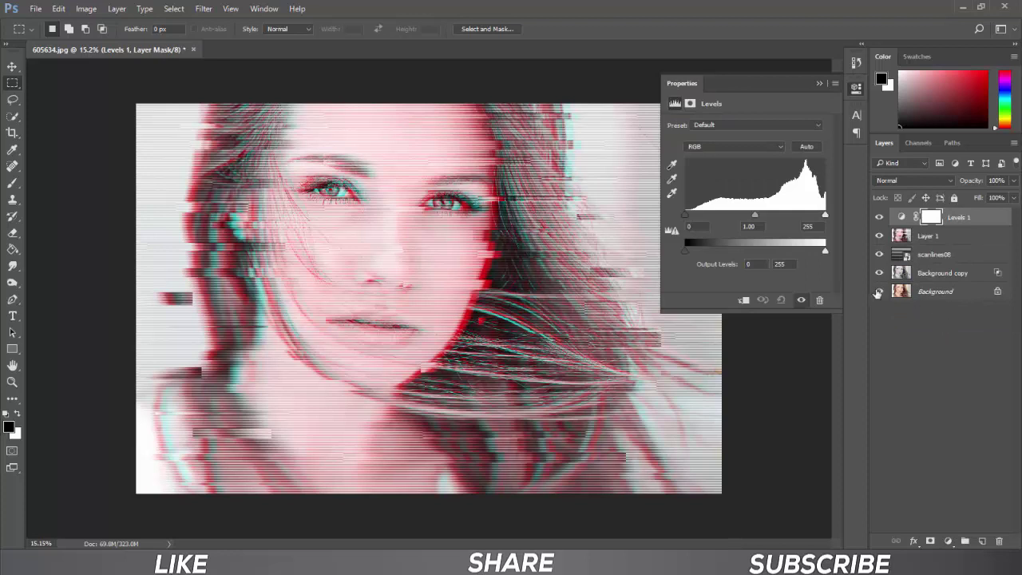
{"action": "left_click_drag", "start_coordinate": [688, 219], "coordinate": [701, 219]}
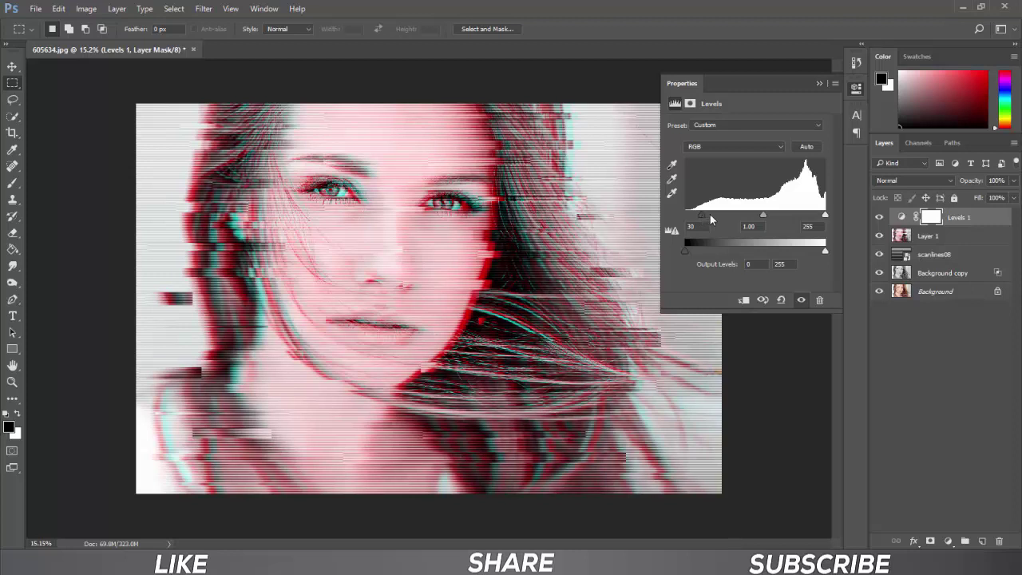
{"action": "left_click_drag", "start_coordinate": [825, 215], "coordinate": [824, 217]}
{"action": "left_click_drag", "start_coordinate": [701, 216], "coordinate": [699, 218]}
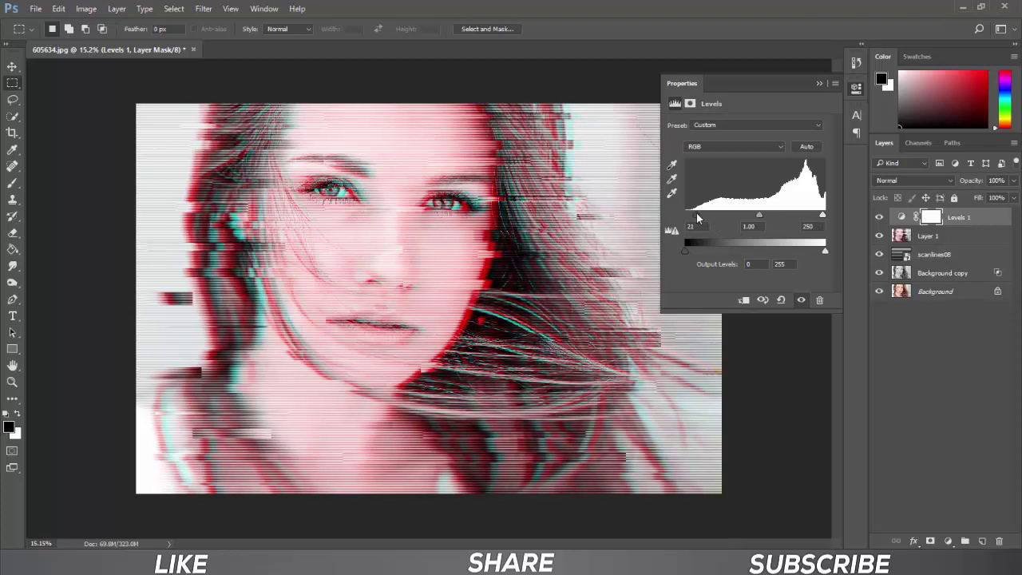
{"action": "left_click", "coordinate": [819, 84]}
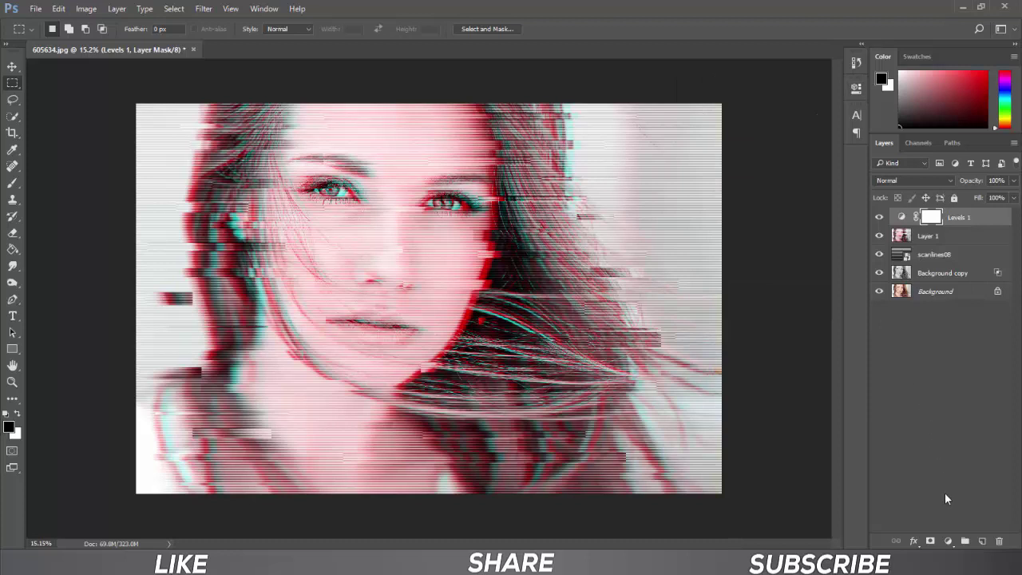
Add a reversed radial Neutral Density gradient fill layer at 385% scale.
{"action": "left_click", "coordinate": [948, 541]}
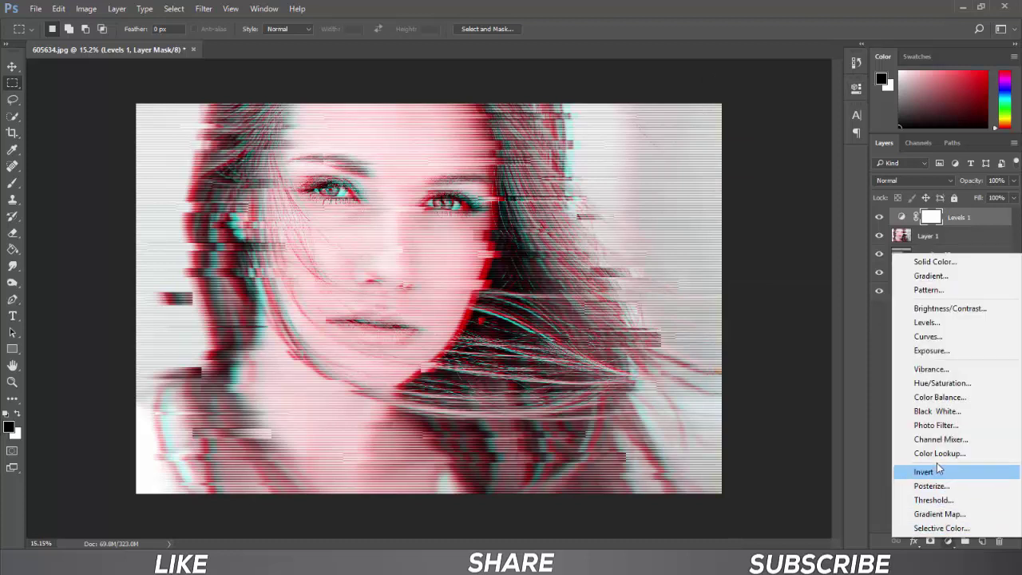
{"action": "left_click", "coordinate": [973, 277]}
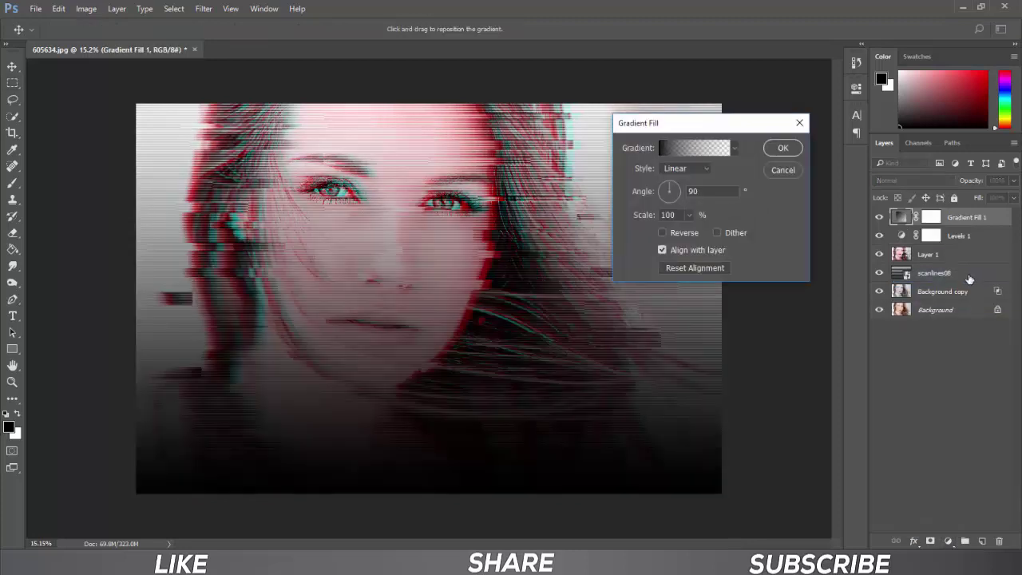
{"action": "left_click", "coordinate": [719, 152]}
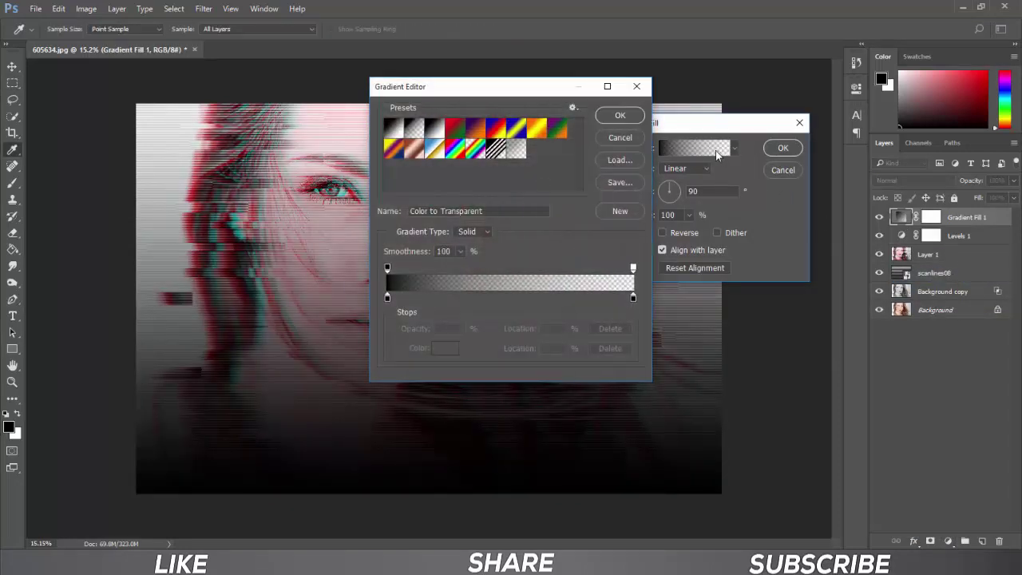
{"action": "left_click", "coordinate": [520, 152]}
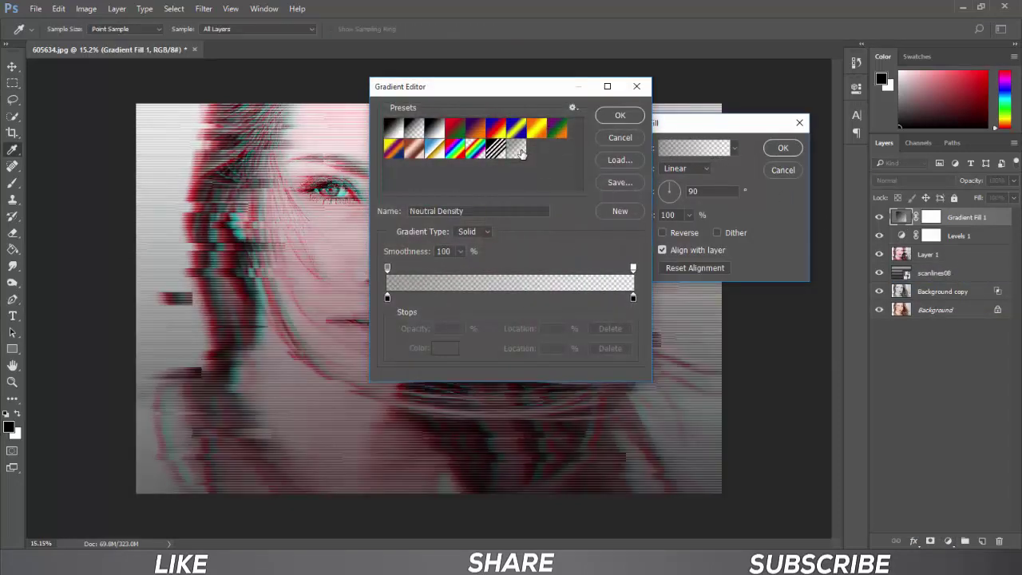
{"action": "left_click", "coordinate": [617, 116]}
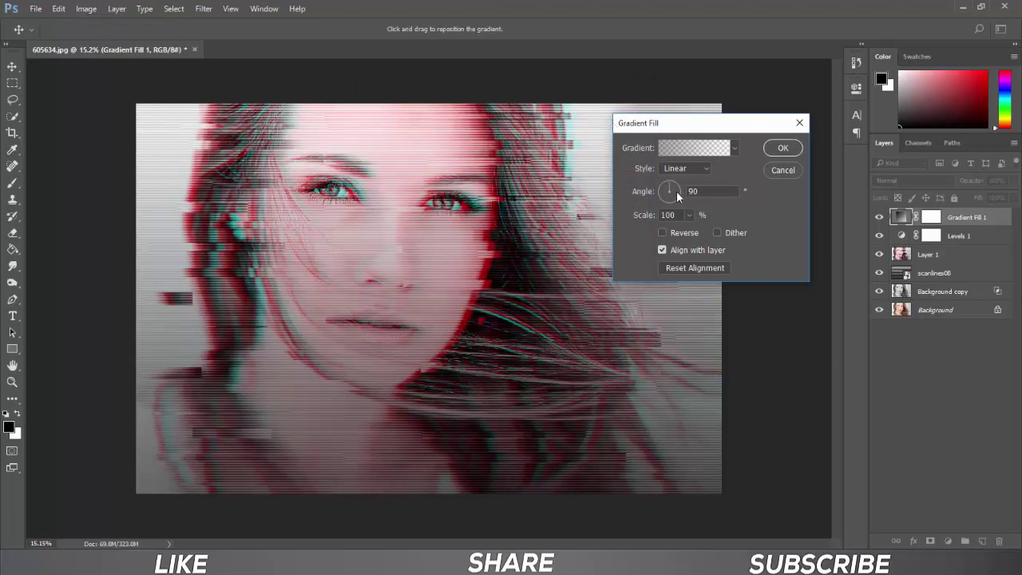
{"action": "left_click", "coordinate": [705, 169]}
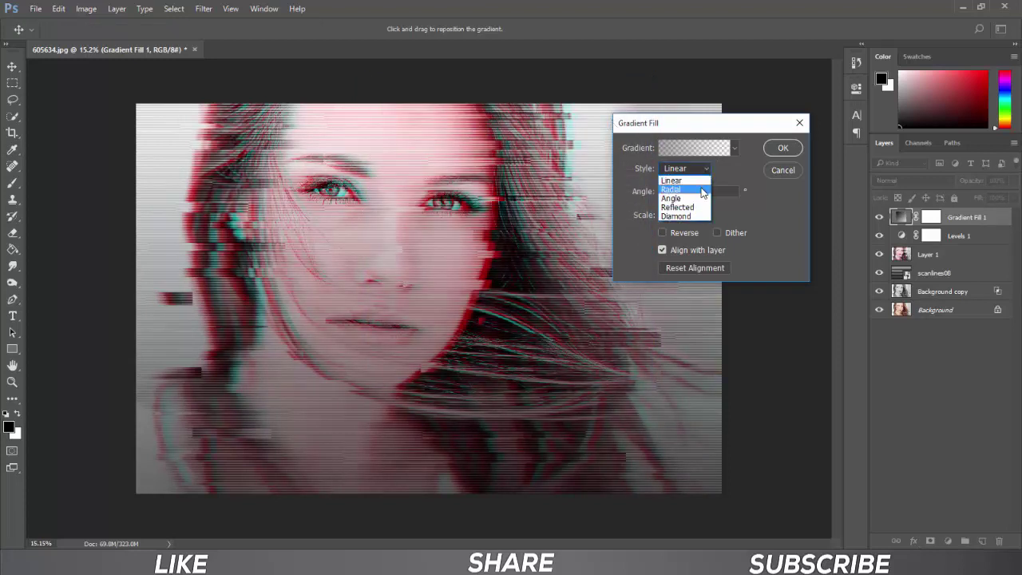
{"action": "left_click", "coordinate": [702, 190]}
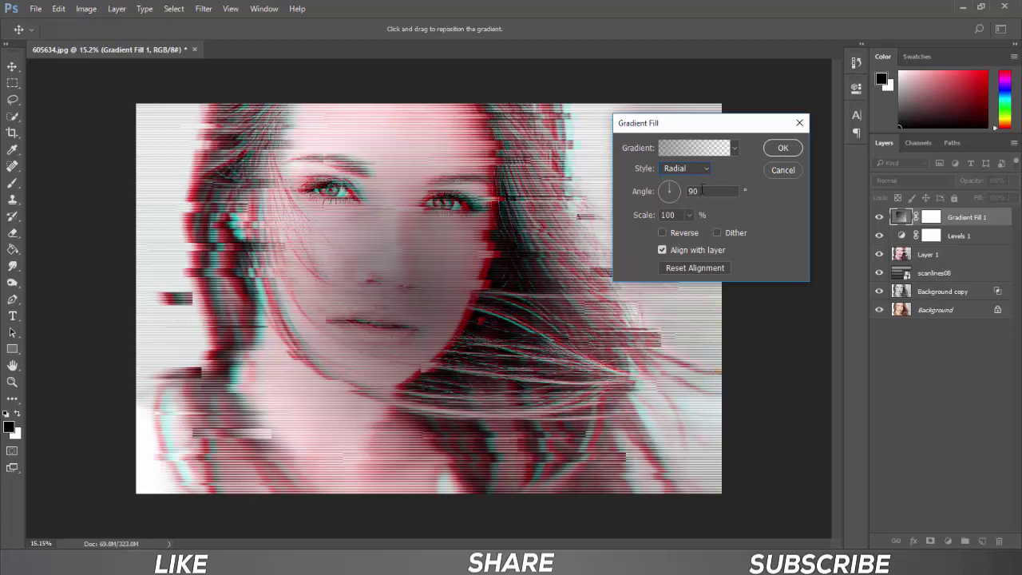
{"action": "left_click", "coordinate": [688, 232]}
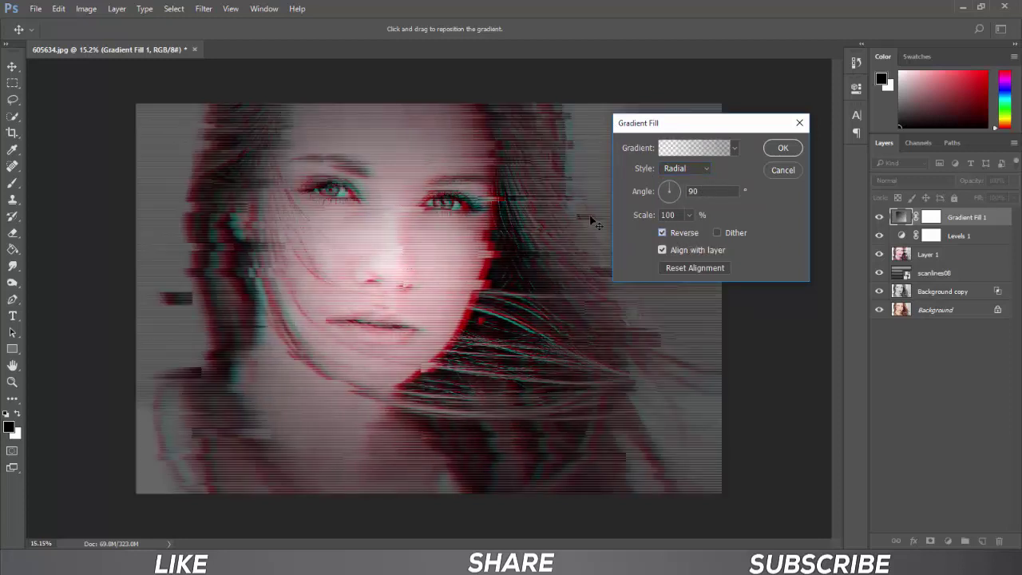
{"action": "left_click", "coordinate": [688, 214]}
{"action": "left_click_drag", "start_coordinate": [698, 234], "coordinate": [706, 235]}
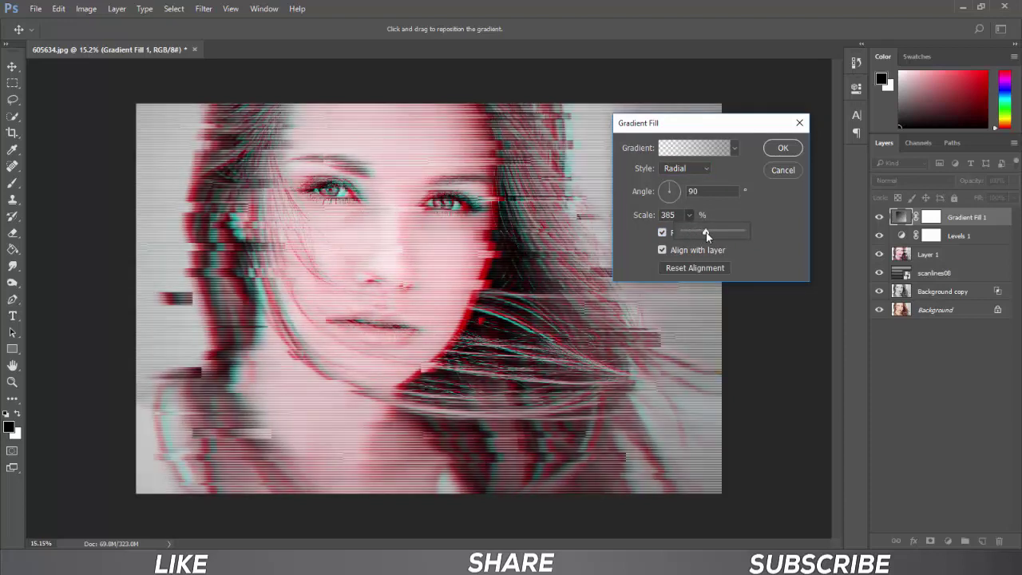
{"action": "left_click", "coordinate": [783, 149]}
Set the vignette layer's opacity to 70% and toggle it to compare.
{"action": "left_click", "coordinate": [879, 217]}
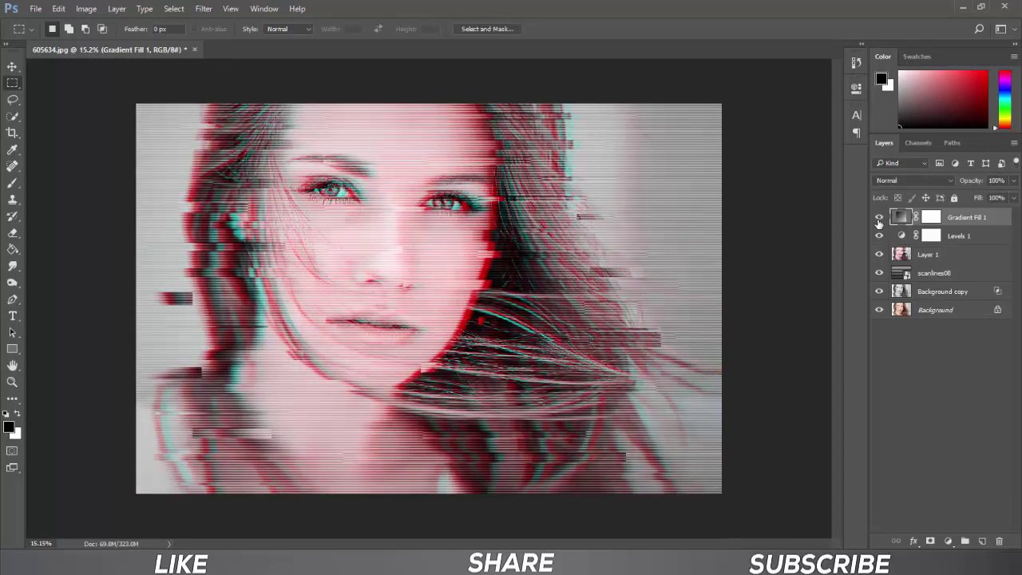
{"action": "left_click", "coordinate": [995, 181]}
{"action": "type", "text": "70"}
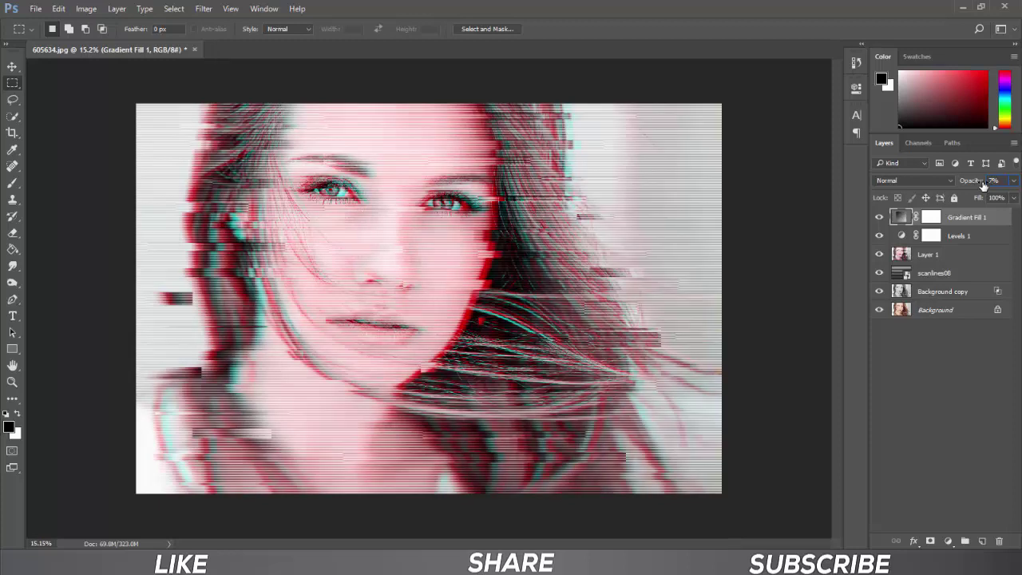
{"action": "key", "text": "Return"}
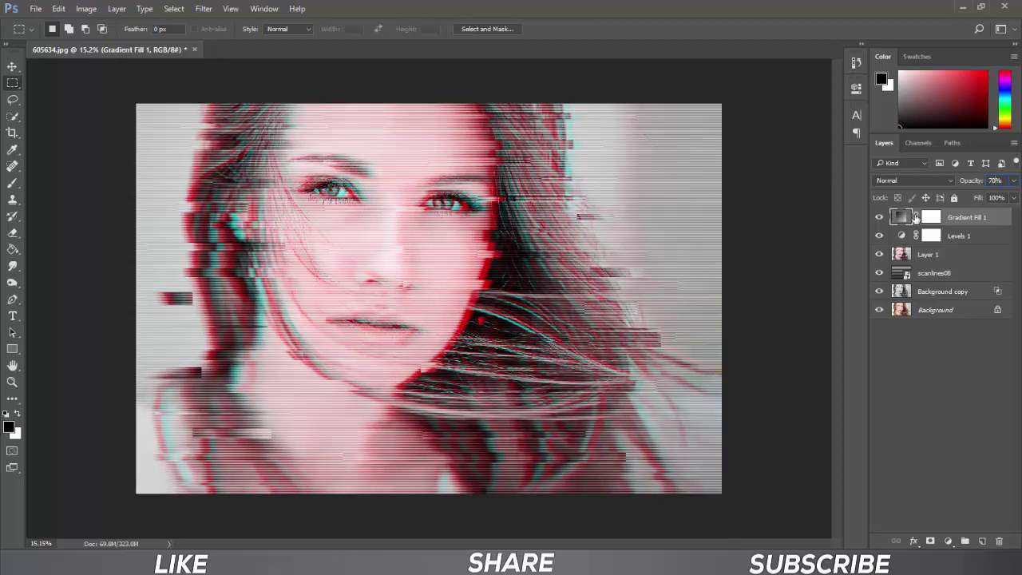
{"action": "left_click", "coordinate": [879, 217]}
{"action": "left_click_drag", "start_coordinate": [879, 217], "coordinate": [879, 294]}
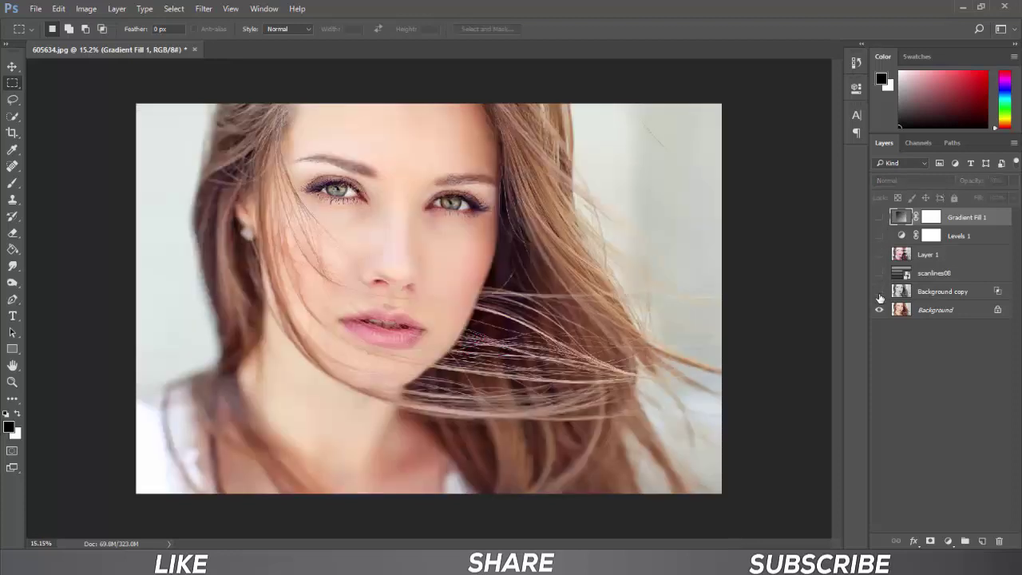
{"action": "left_click", "coordinate": [880, 292]}
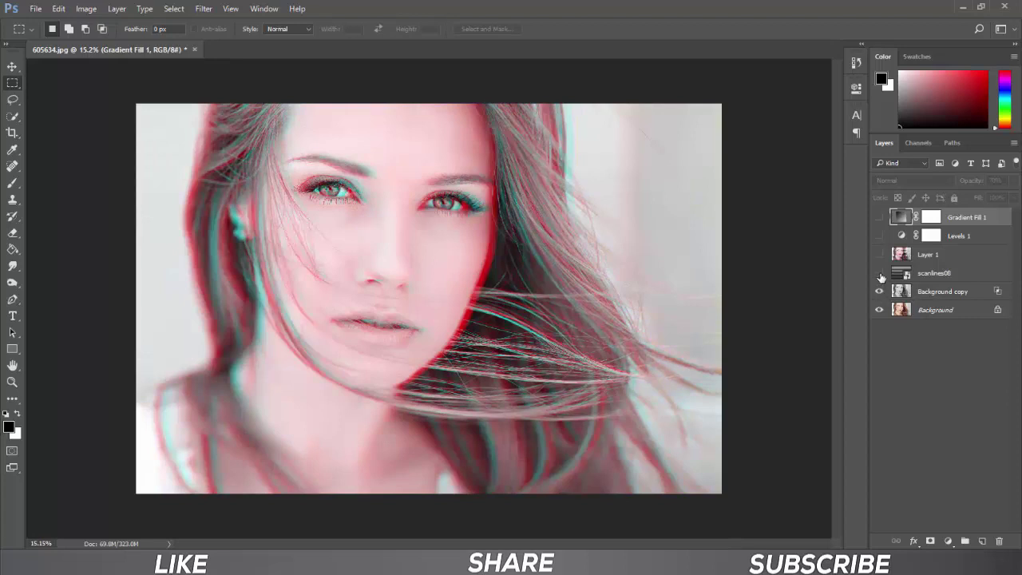
{"action": "left_click", "coordinate": [880, 274]}
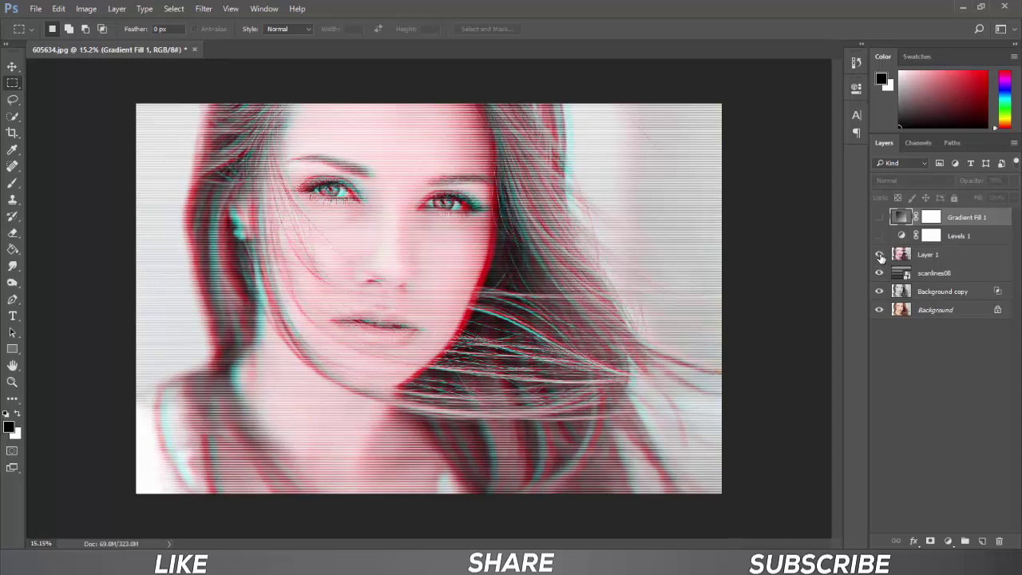
{"action": "left_click", "coordinate": [880, 255]}
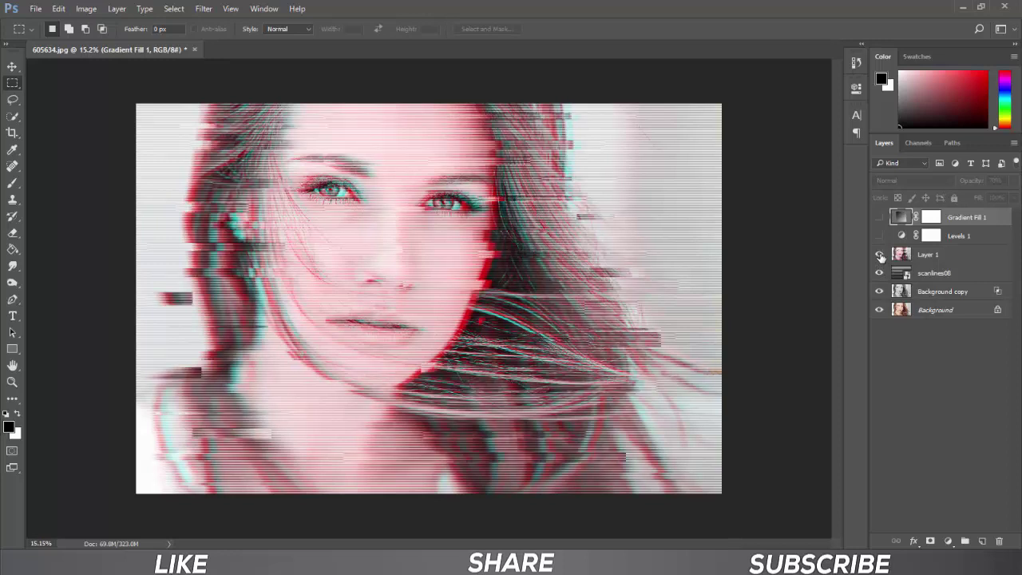
{"action": "left_click", "coordinate": [880, 235]}
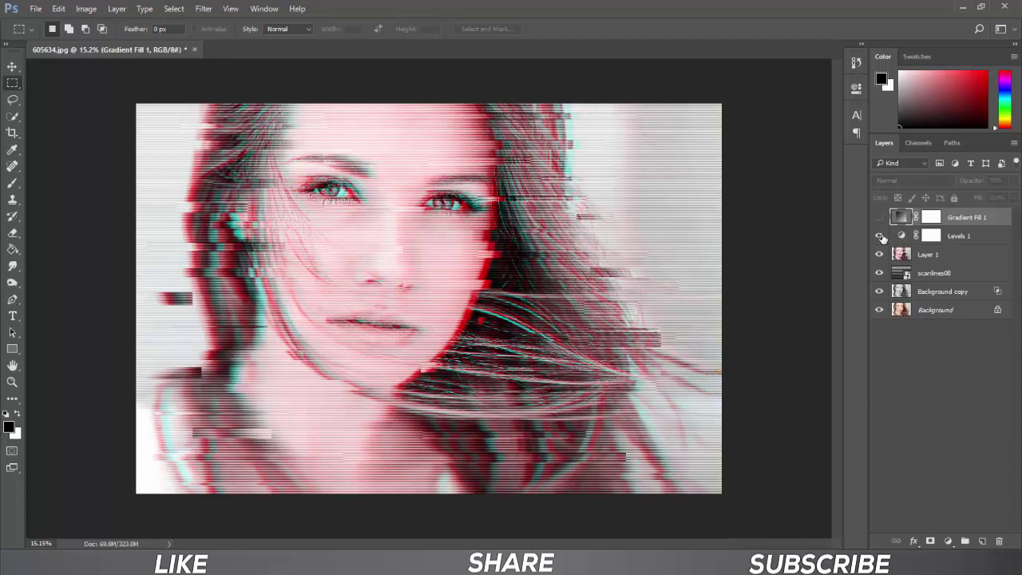
{"action": "left_click", "coordinate": [880, 217]}
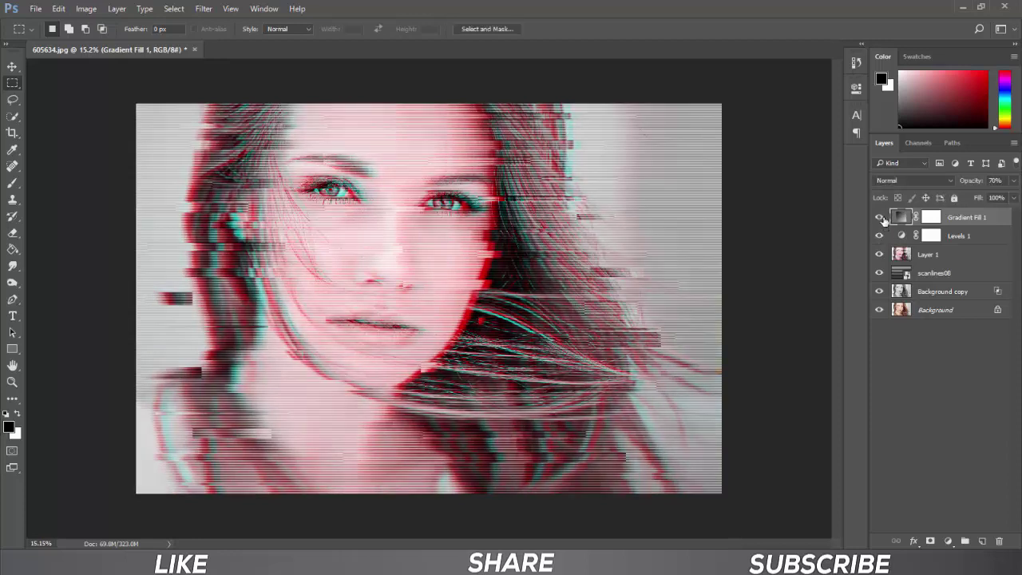